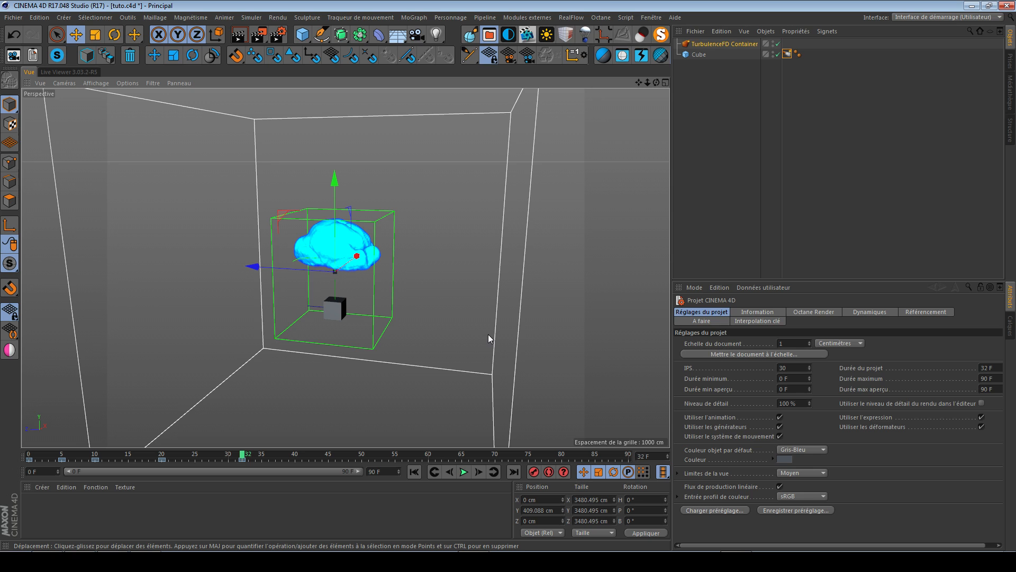
# - Open the force settings of the TurbulenceFD Emitter tag on the Cube
pyautogui.keyDown('alt'); pyautogui.moveTo(325, 329); pyautogui.dragTo(325, 282); pyautogui.keyUp('alt')
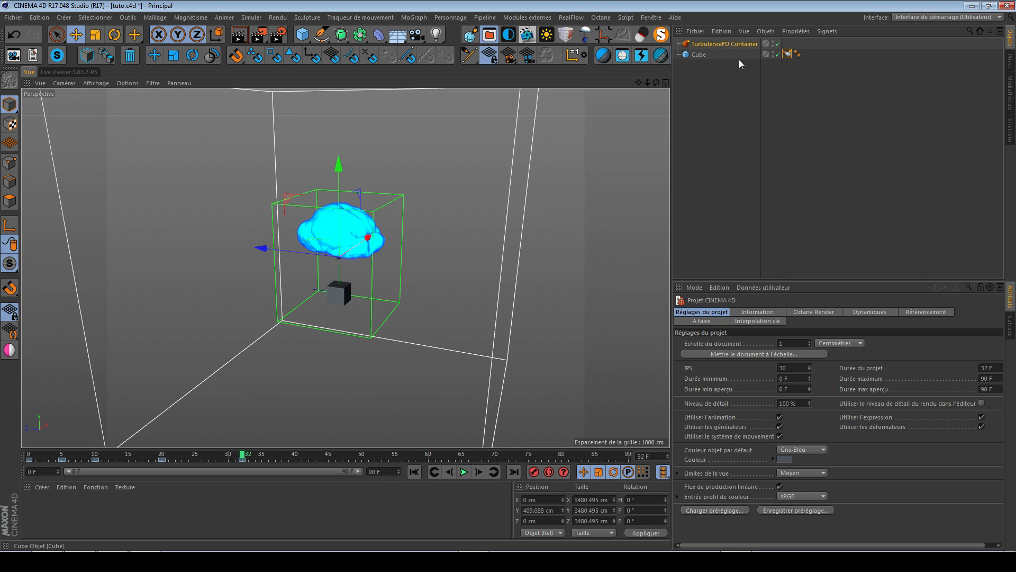
pyautogui.click(725, 86)
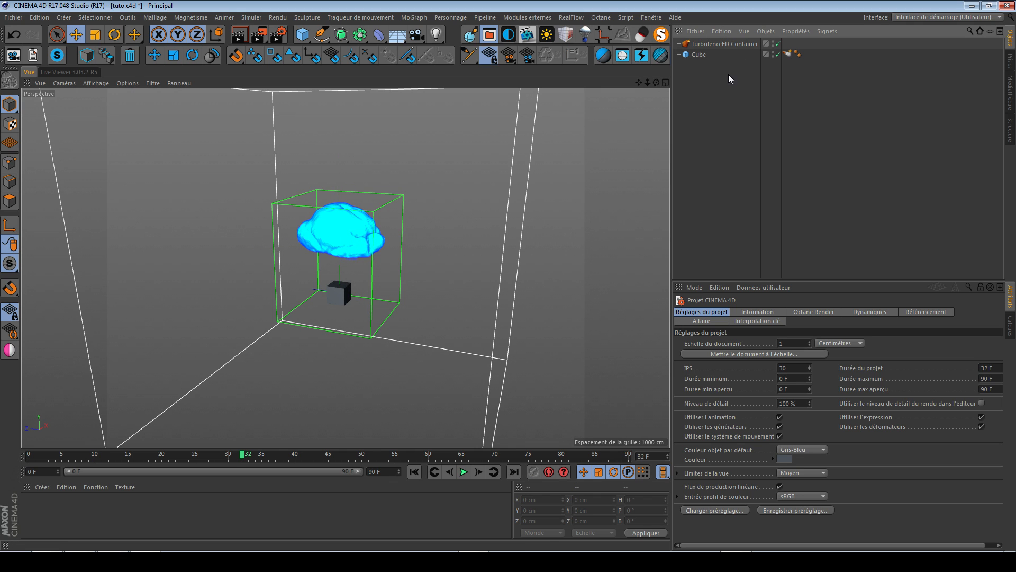
pyautogui.click(787, 54)
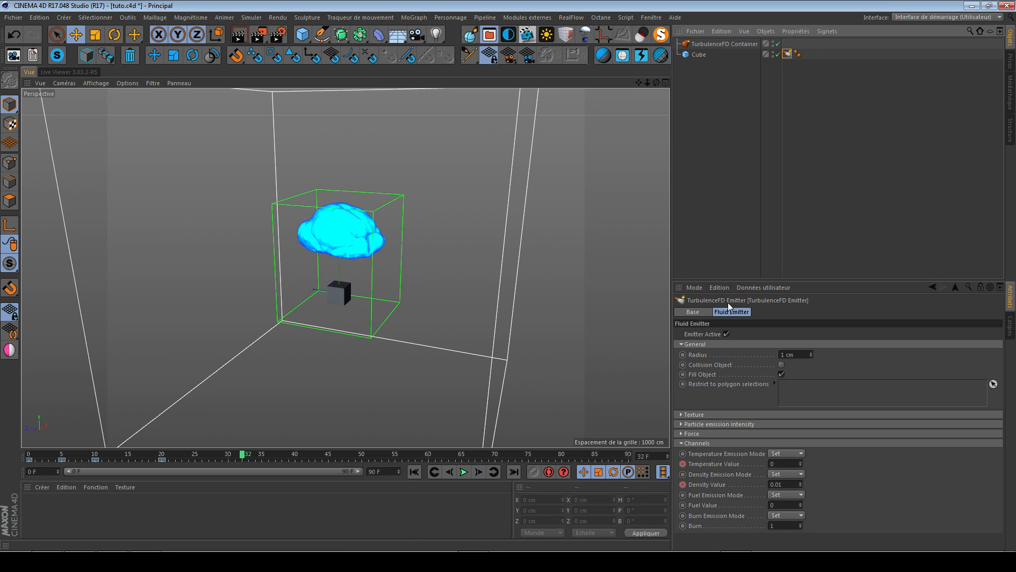
pyautogui.click(708, 434)
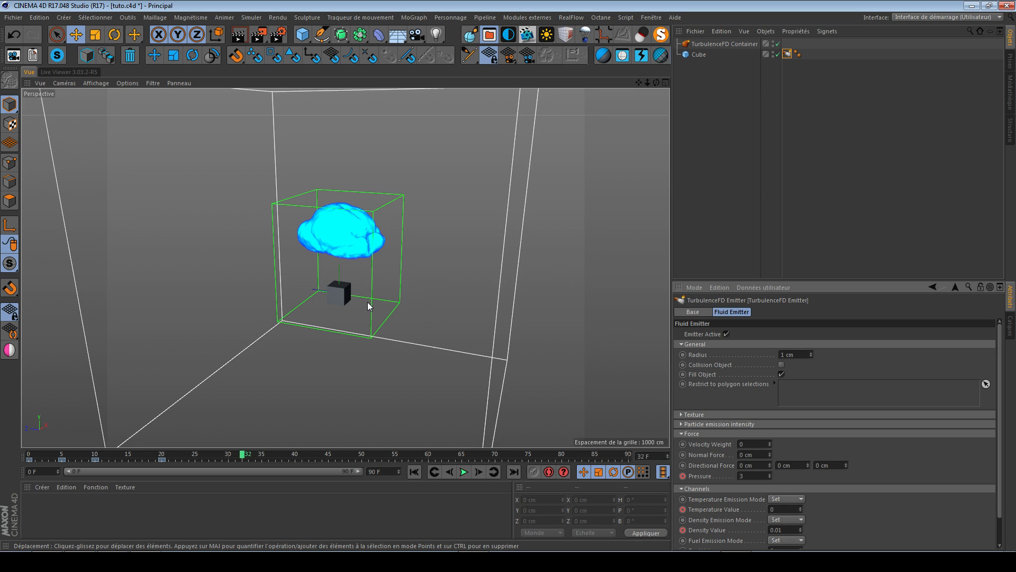
# - Switch to the Turbulence FD layout and start an Interactive simulation with the timeline at frame 0
pyautogui.click(980, 18)
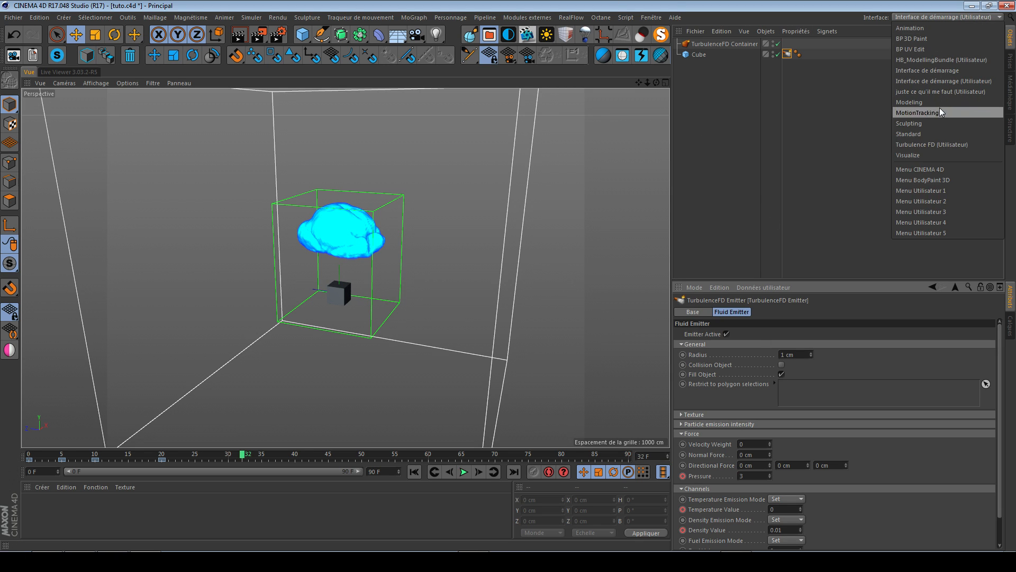
pyautogui.click(937, 145)
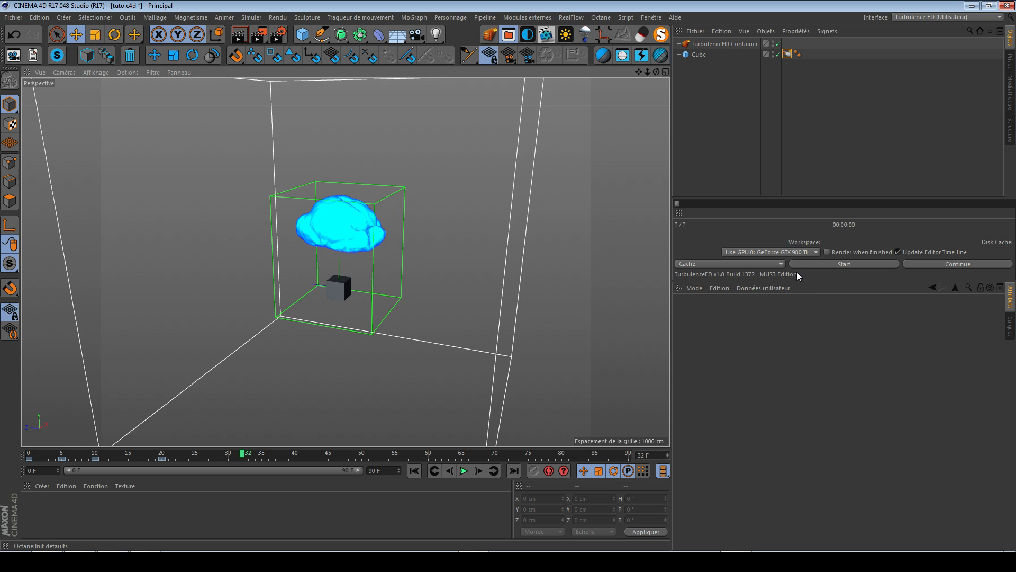
pyautogui.click(764, 267)
pyautogui.click(744, 283)
pyautogui.click(824, 263)
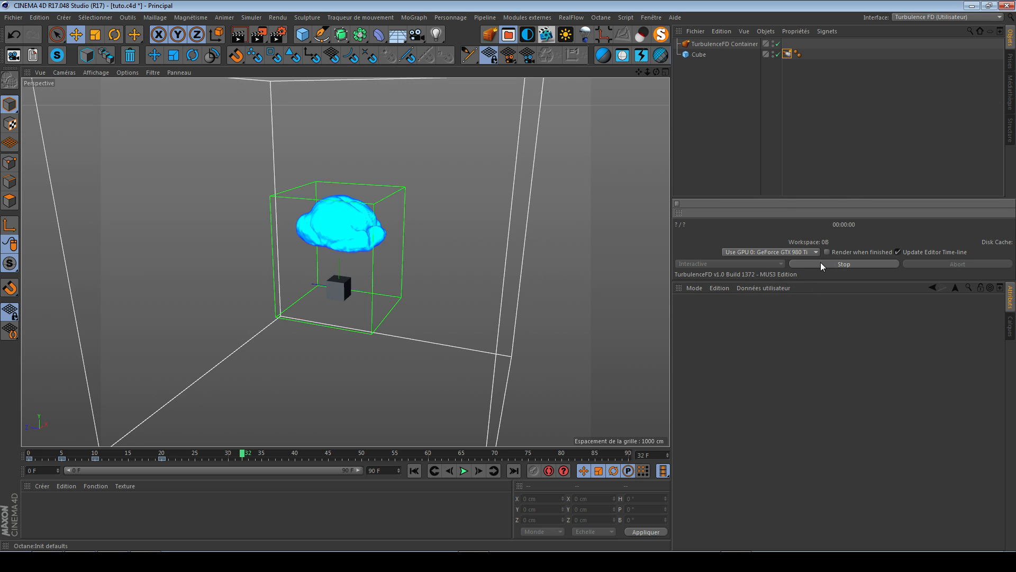
pyautogui.click(413, 471)
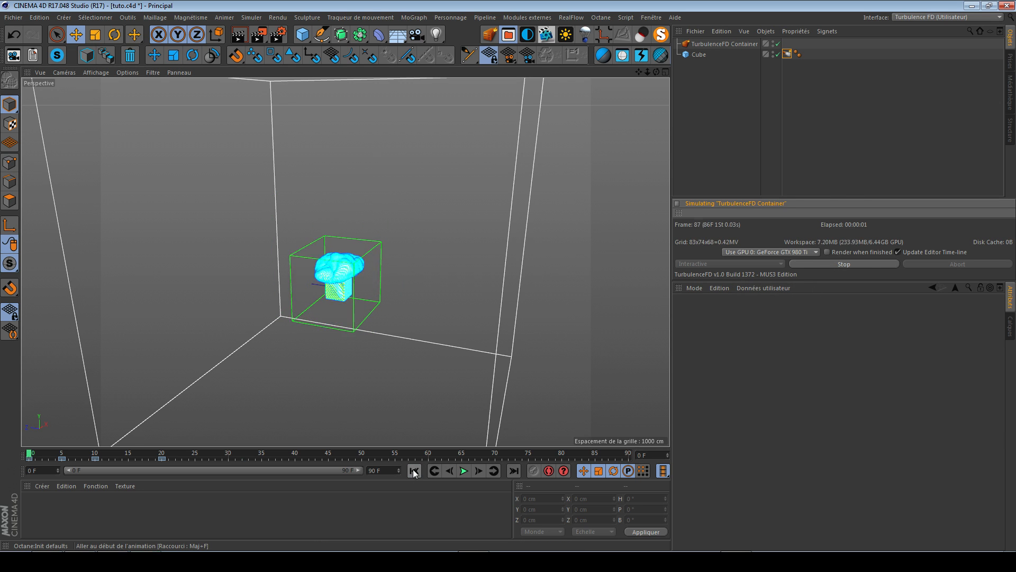
pyautogui.scroll(5, 413, 303)
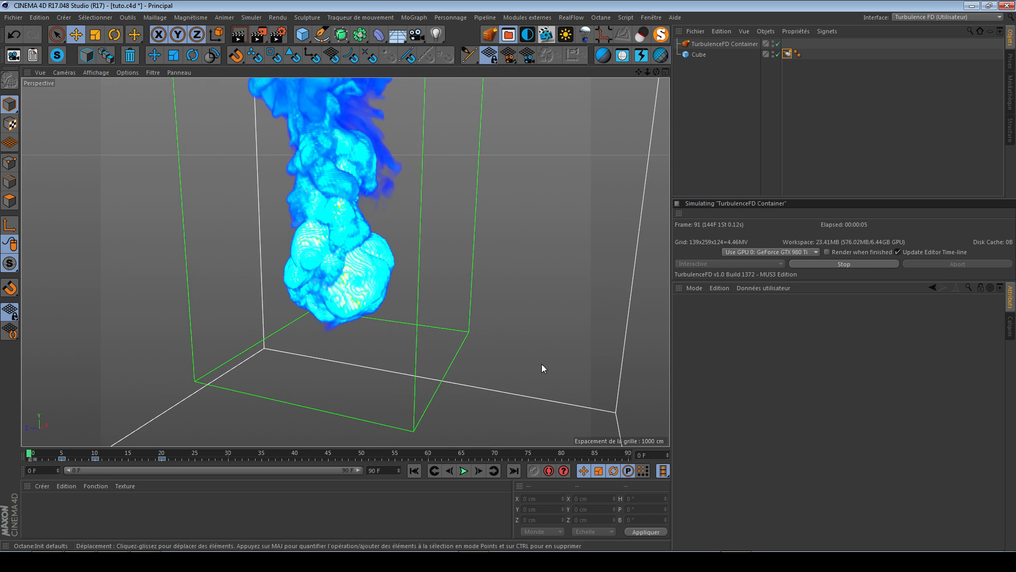
# - Set the Pressure of the Cube's TurbulenceFD Emitter to 25 while the simulation runs
pyautogui.click(787, 54)
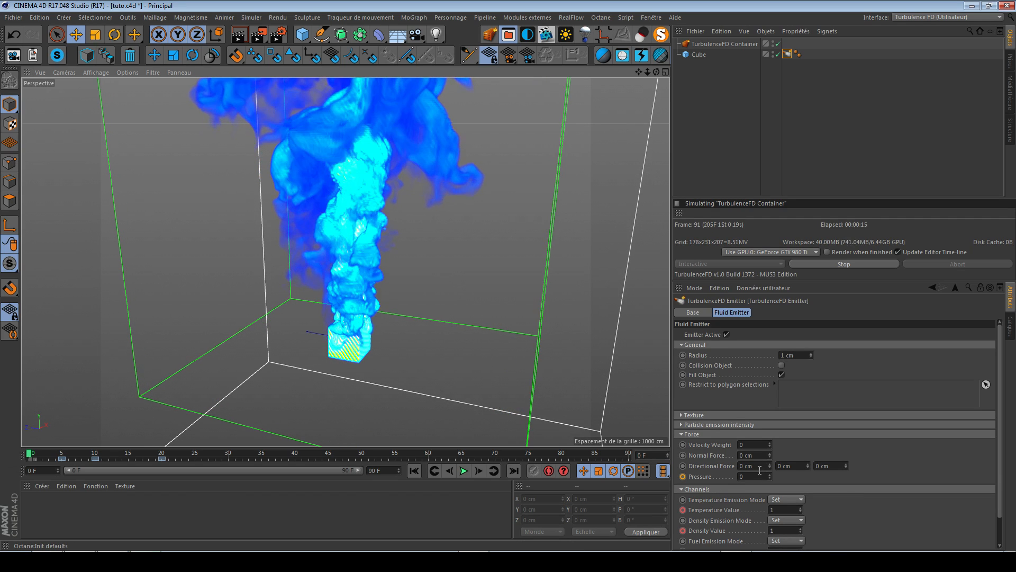
pyautogui.moveTo(769, 476); pyautogui.dragTo(889, 469)
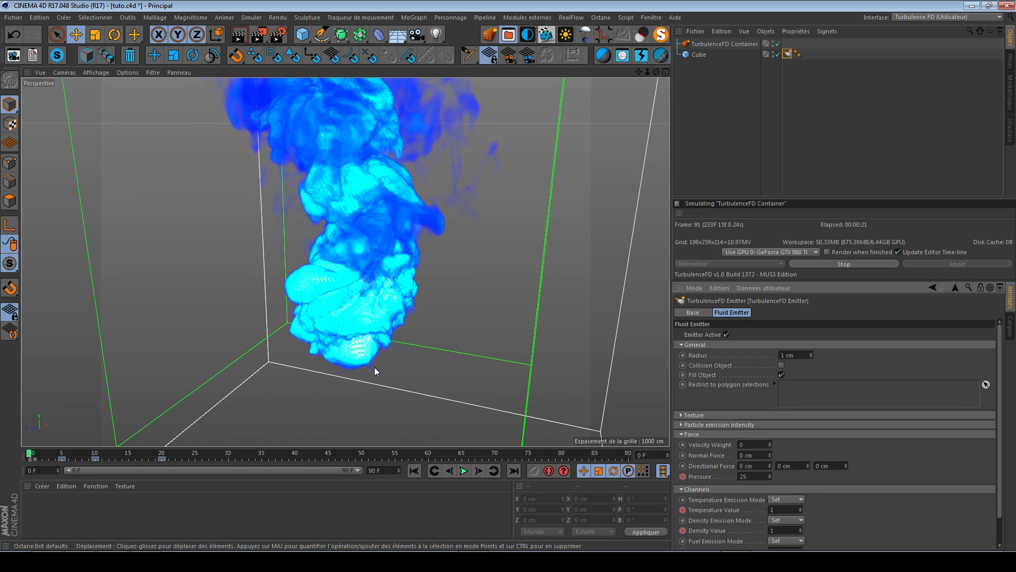
# - Set the TurbulenceFD Container's voxel size to 15 cm and restart the interactive simulation
pyautogui.click(732, 43)
pyautogui.click(839, 263)
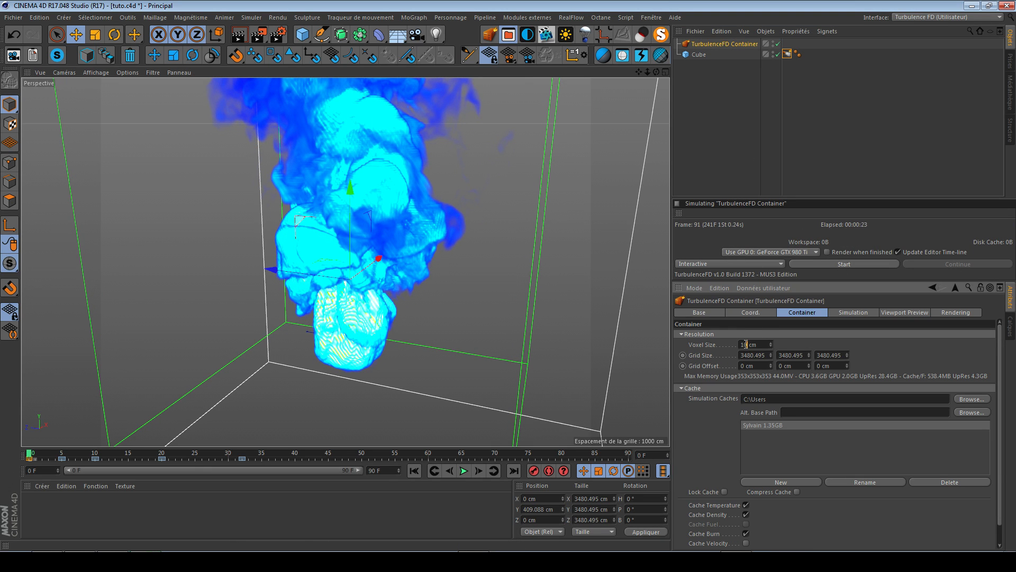
pyautogui.click(842, 264)
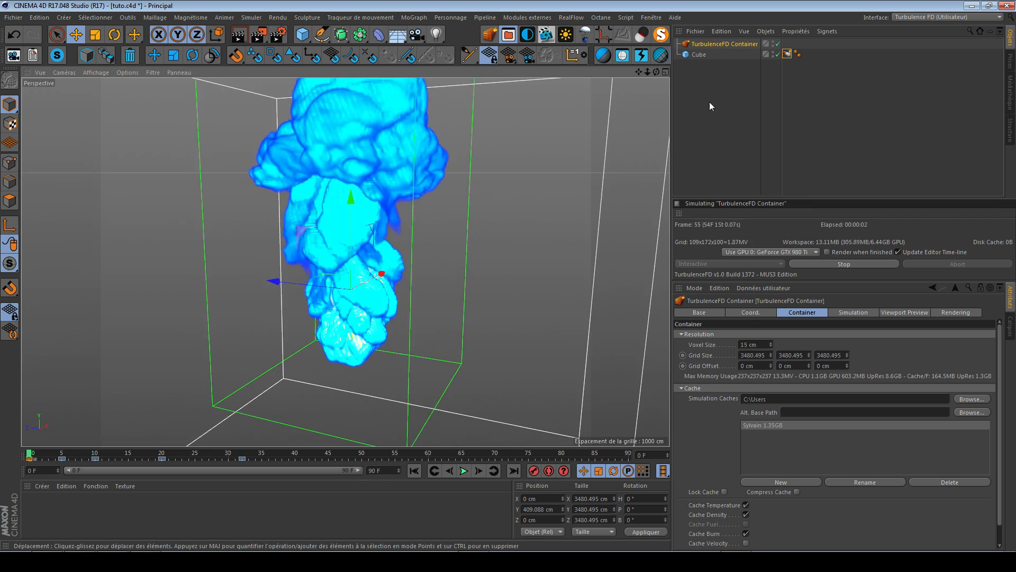
# - Try emitter Pressure values of 61.2, 21.6 and 100 in the running simulation, and restore the Pressure to 25
pyautogui.click(787, 54)
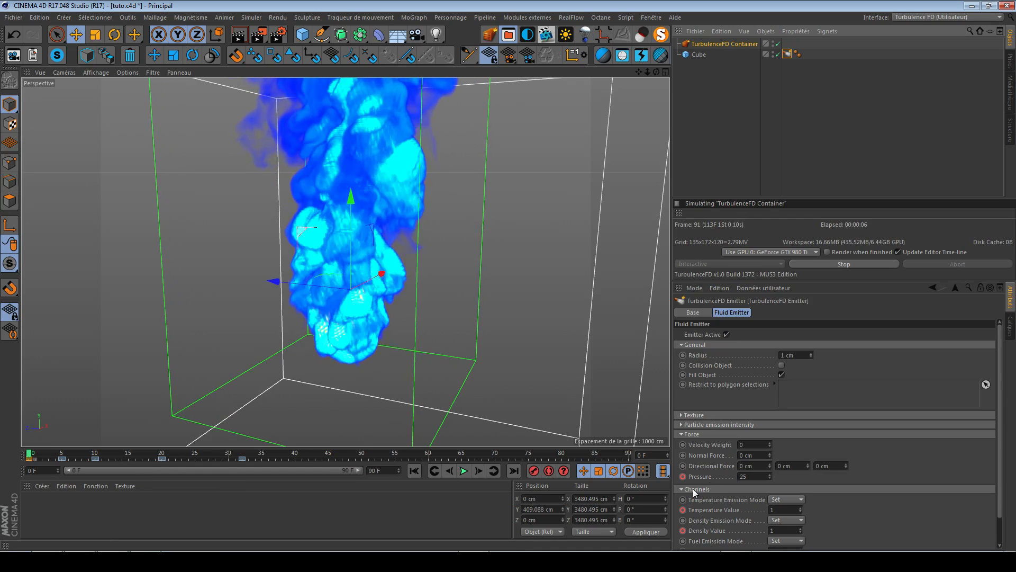
pyautogui.click(770, 478)
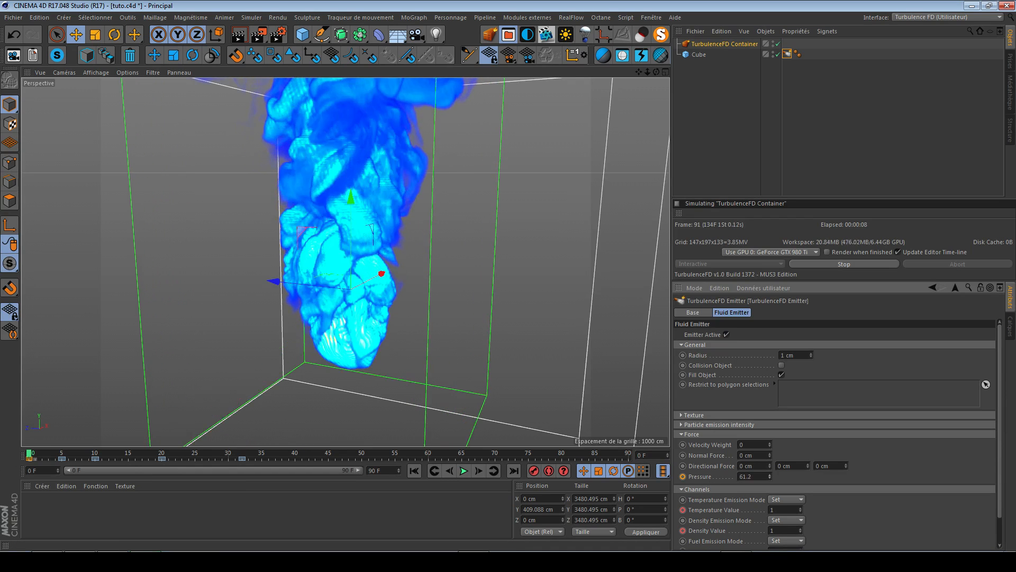
pyautogui.moveTo(769, 476); pyautogui.dragTo(768, 477)
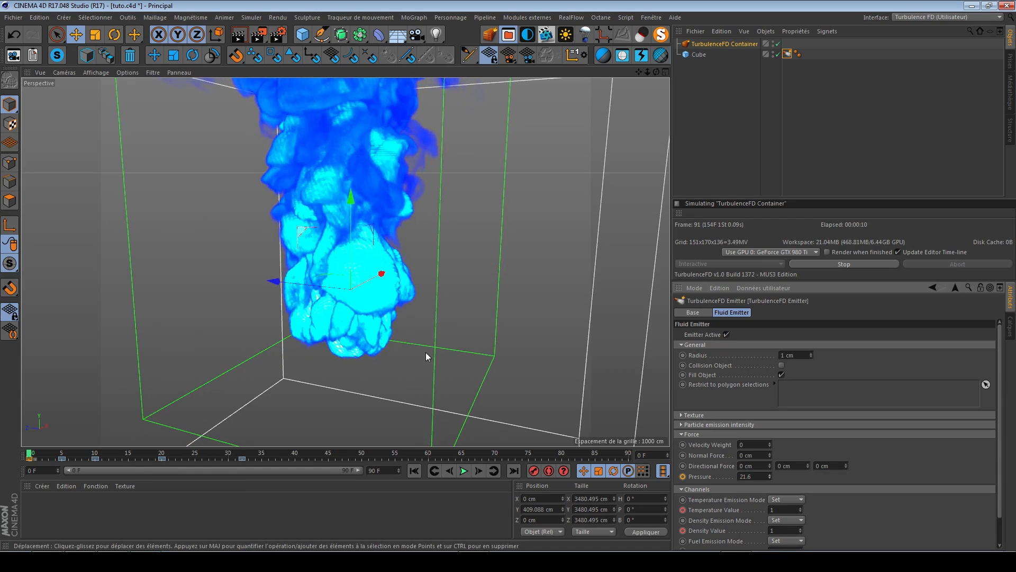
pyautogui.doubleClick(751, 476)
pyautogui.write('100')
pyautogui.press('Return')
pyautogui.doubleClick(759, 476)
pyautogui.write('25')
pyautogui.press('Return')
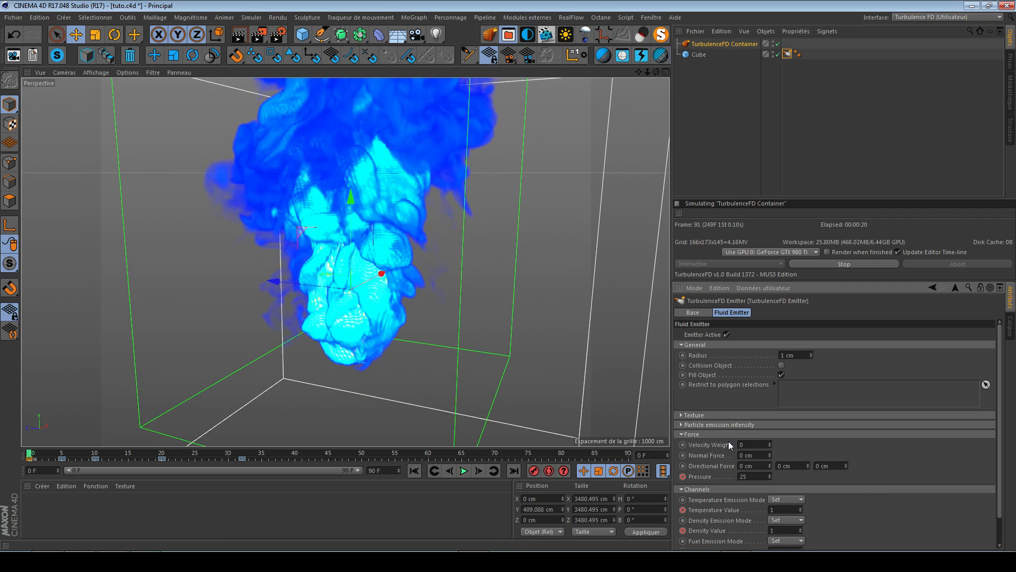
# - With the simulation stopped, assign a Bruit shader as the emitter's Volume Texture and open the shader's settings
pyautogui.click(701, 415)
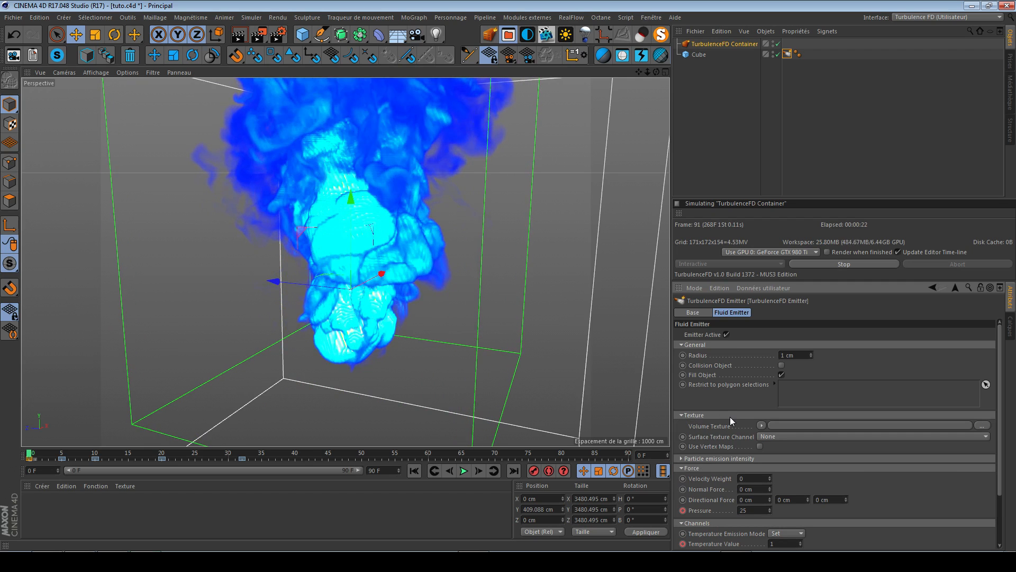
pyautogui.click(761, 426)
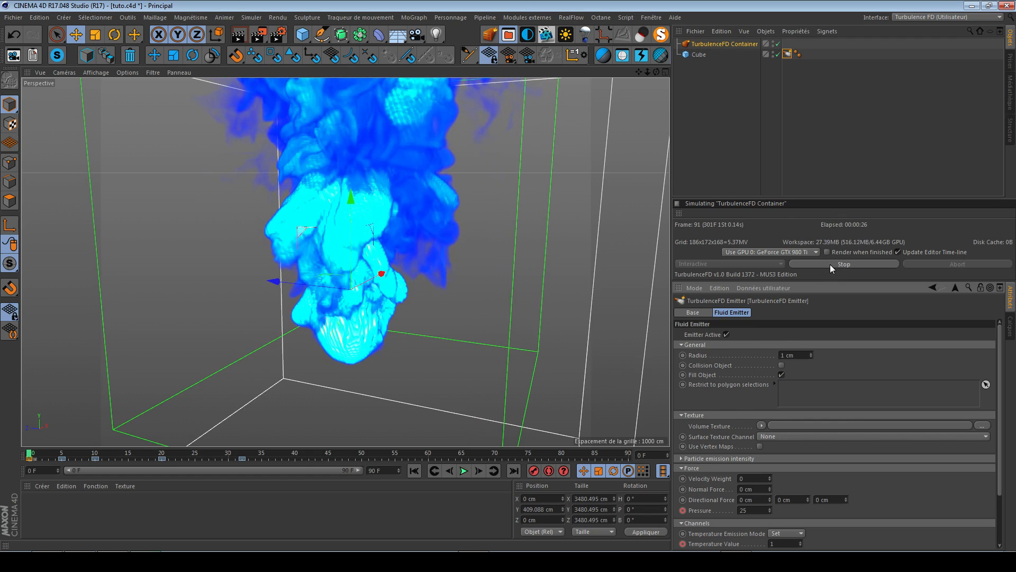
pyautogui.click(829, 265)
pyautogui.click(762, 425)
pyautogui.click(778, 238)
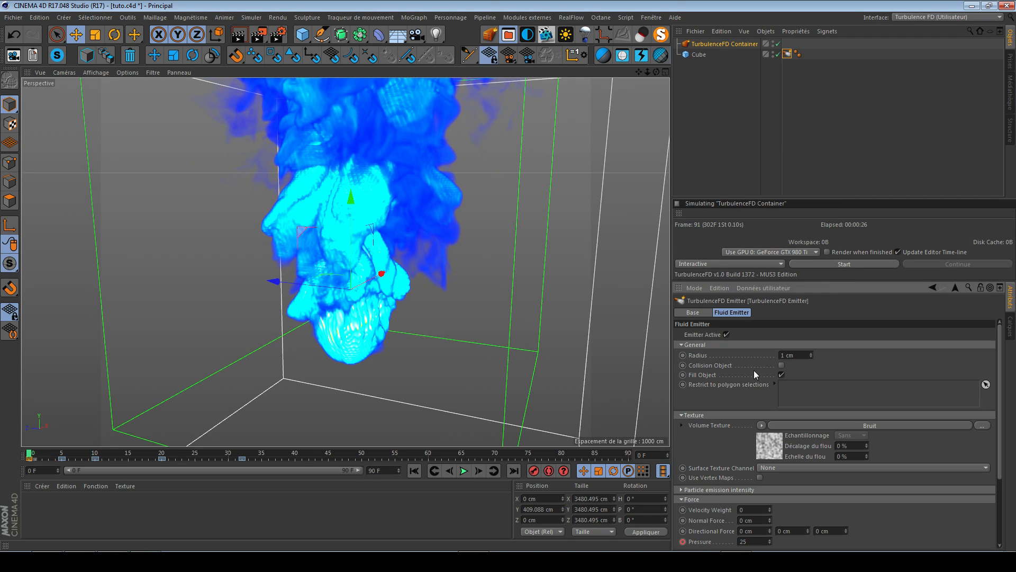
pyautogui.click(771, 450)
# - Try the noise types Electrique, Poxo, Stupl and Naki for the Bruit shader
pyautogui.click(817, 429)
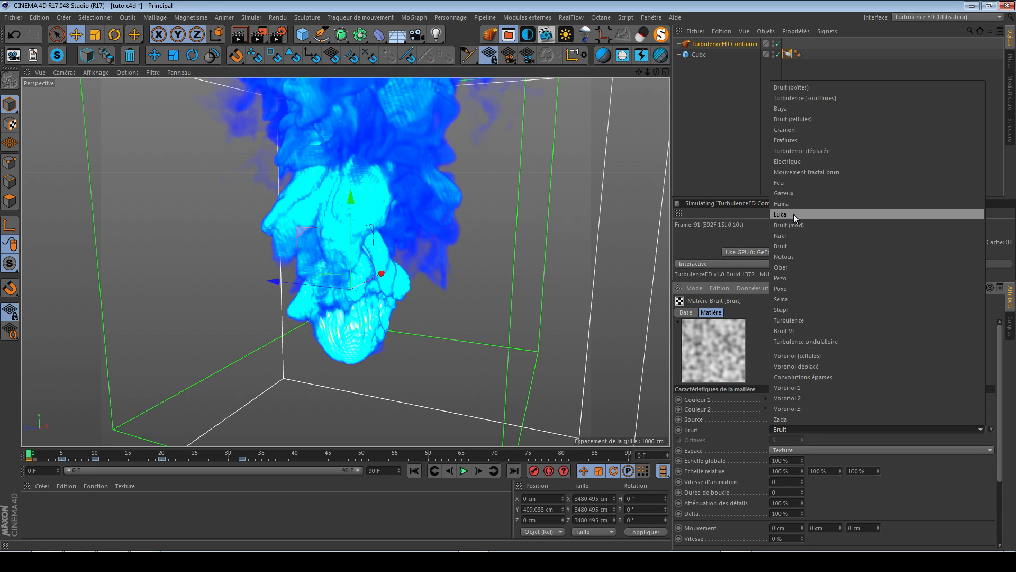
pyautogui.click(793, 162)
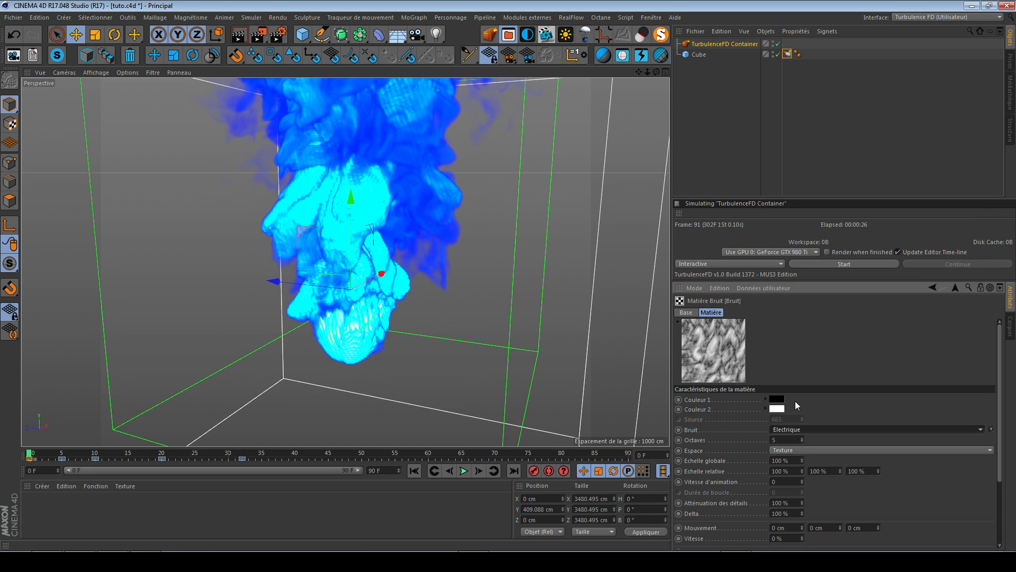
pyautogui.click(788, 430)
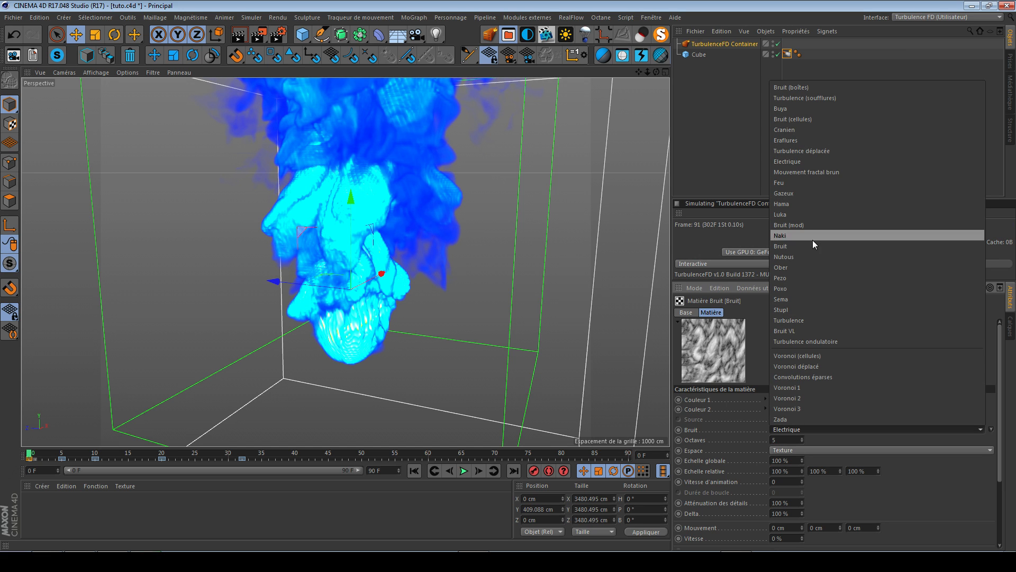
pyautogui.click(817, 288)
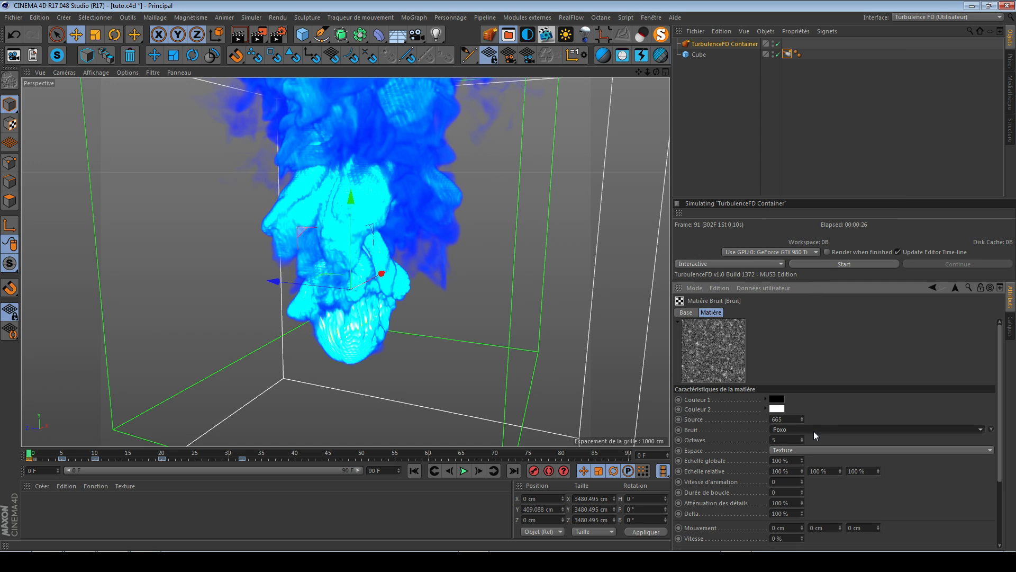
pyautogui.scroll(-2, 814, 431)
pyautogui.scroll(-1, 814, 431)
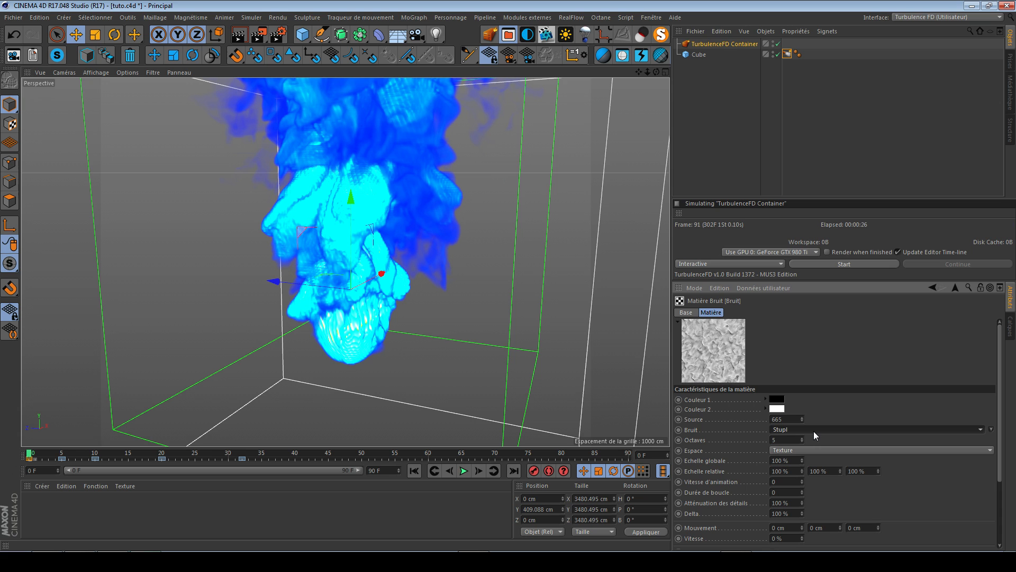
pyautogui.click(814, 431)
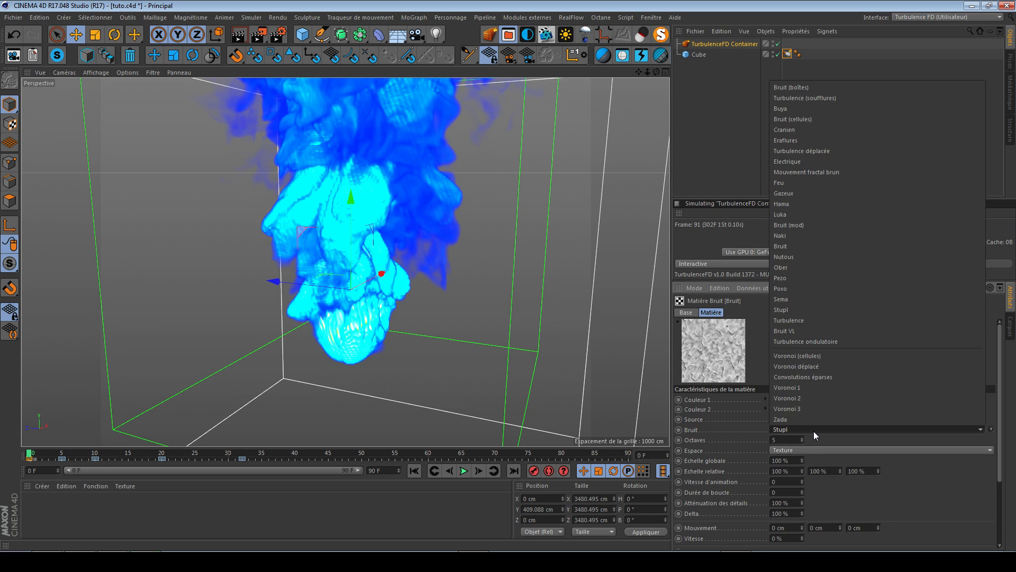
pyautogui.click(803, 235)
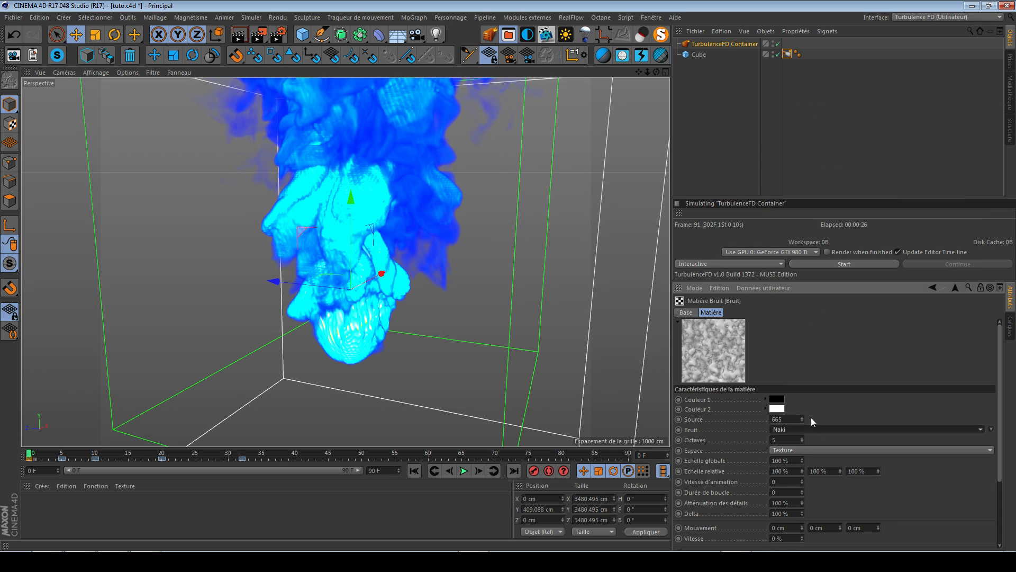
# - Set the Bruit shader's noise type to Luka and its animation speed to 3
pyautogui.click(818, 429)
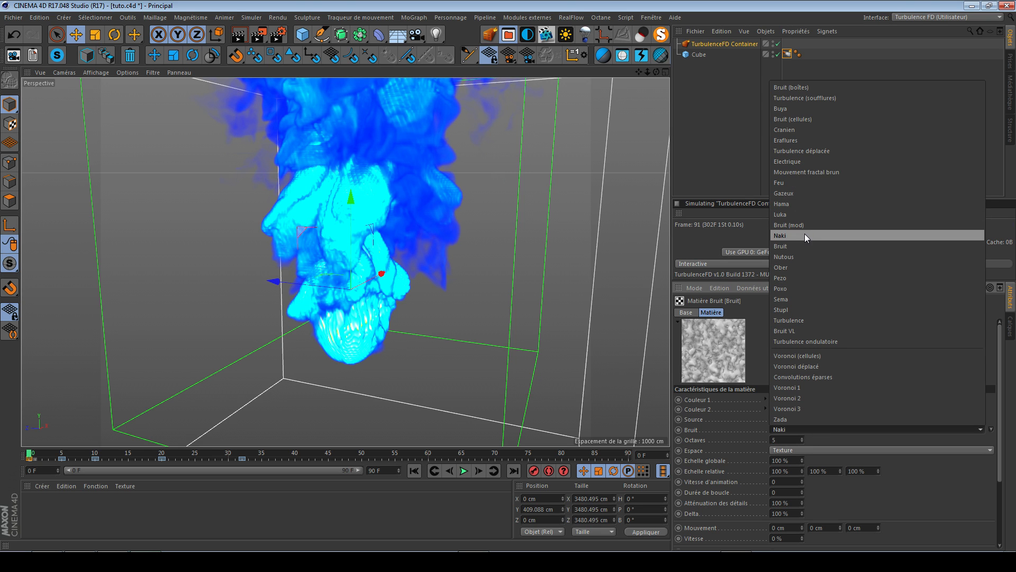
pyautogui.click(799, 215)
pyautogui.scroll(-3, 865, 318)
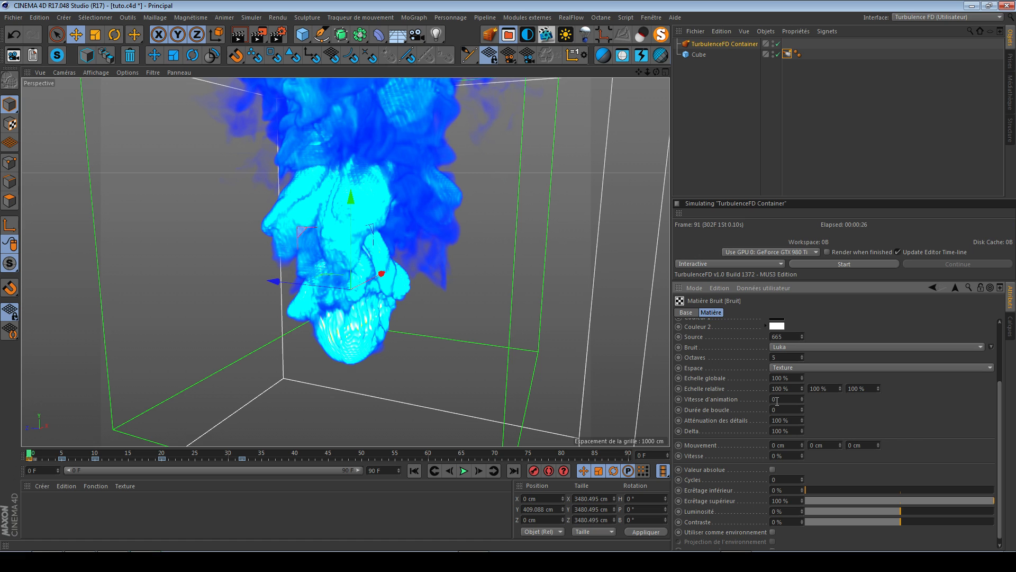
pyautogui.write('3')
pyautogui.press('Return')
pyautogui.scroll(3, 757, 443)
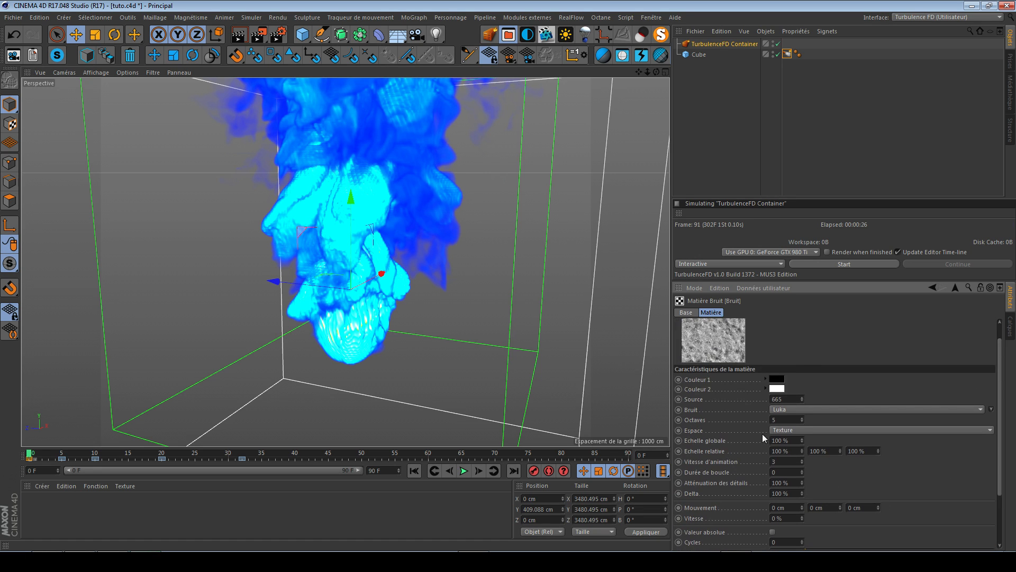
pyautogui.scroll(1, 808, 344)
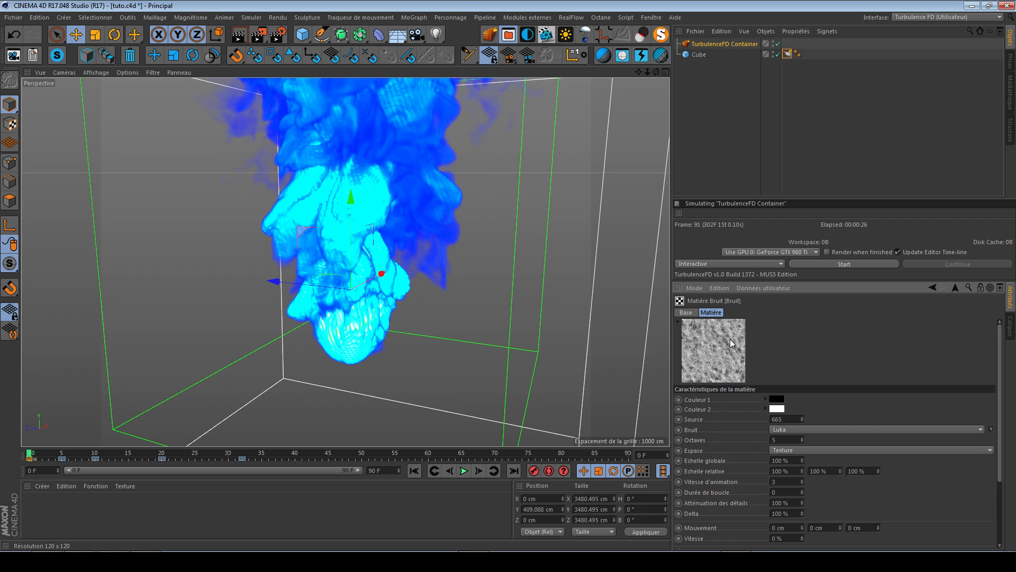
# - Restart the interactive simulation and set the Luka noise's lower clipping (Ecrêtage inférieur) to 40 %
pyautogui.click(833, 264)
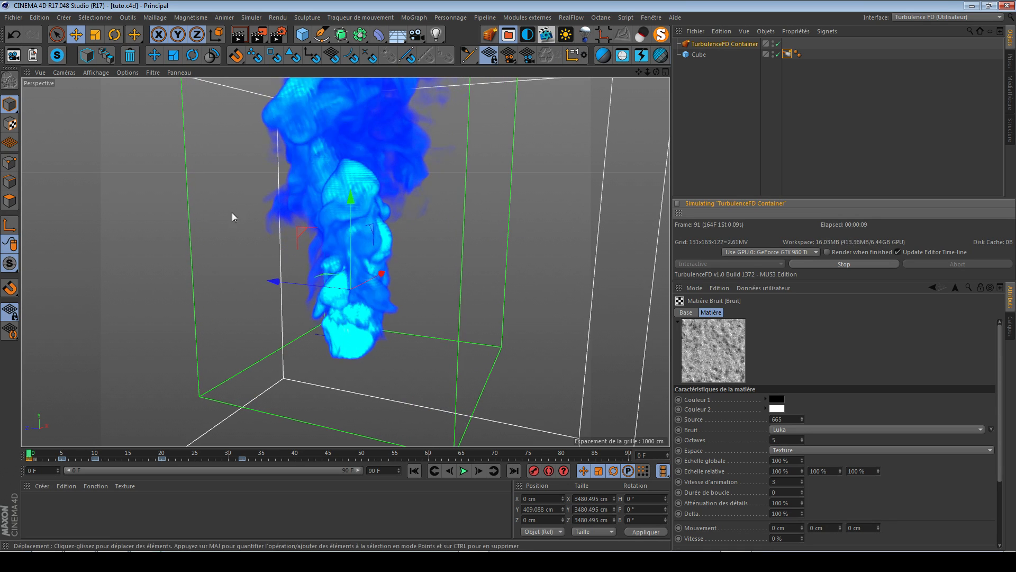
pyautogui.scroll(-3, 930, 406)
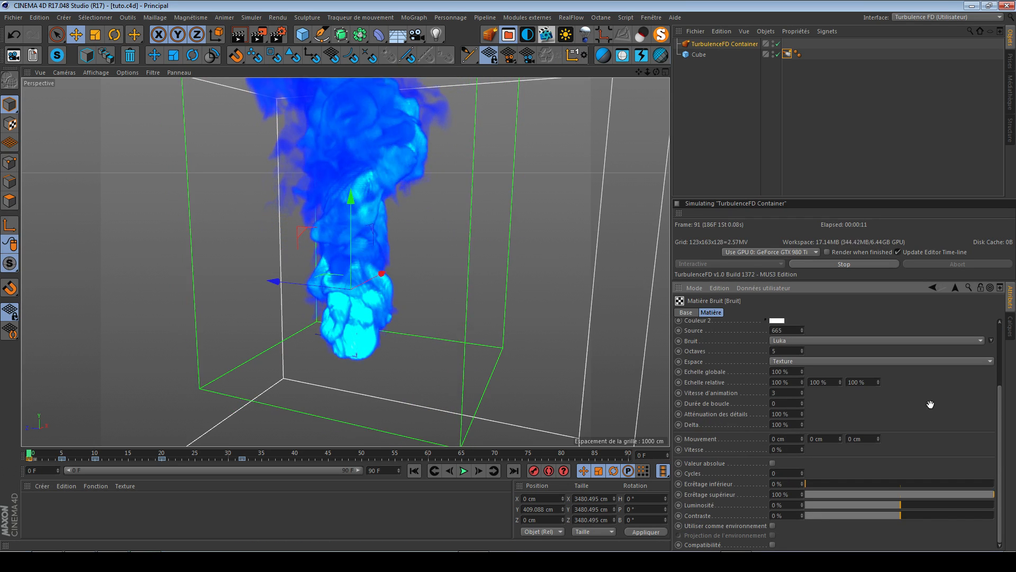
pyautogui.scroll(3, 925, 447)
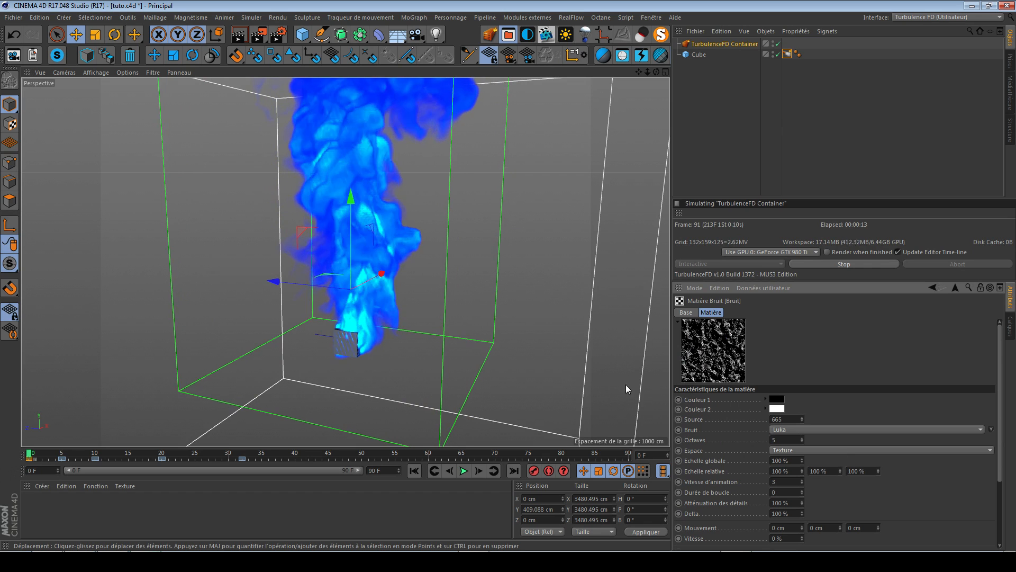
pyautogui.scroll(-3, 900, 434)
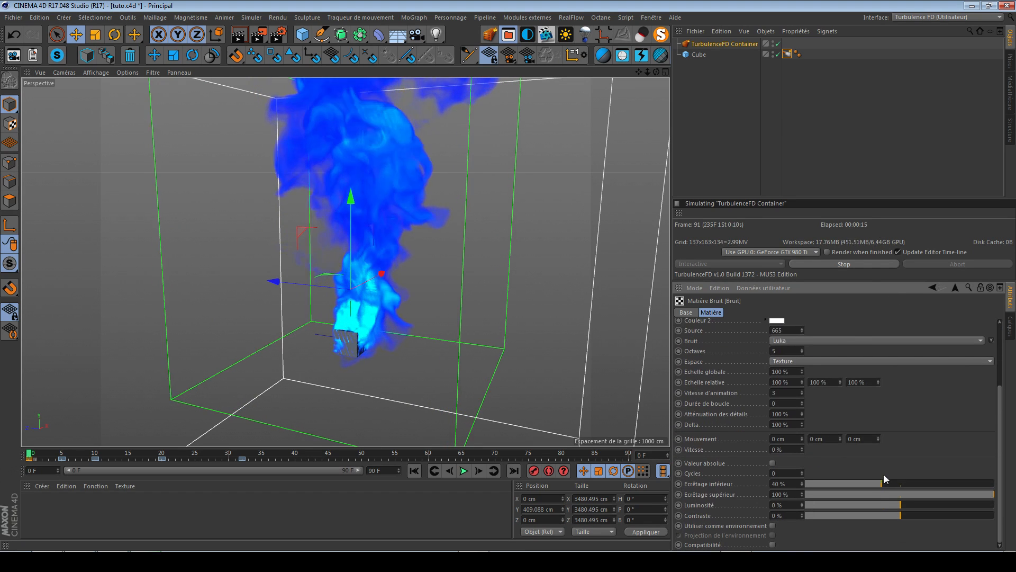
# - Review the Bruit shader's settings and the cube emitter's Texture, Force and Channels settings
pyautogui.scroll(3, 905, 426)
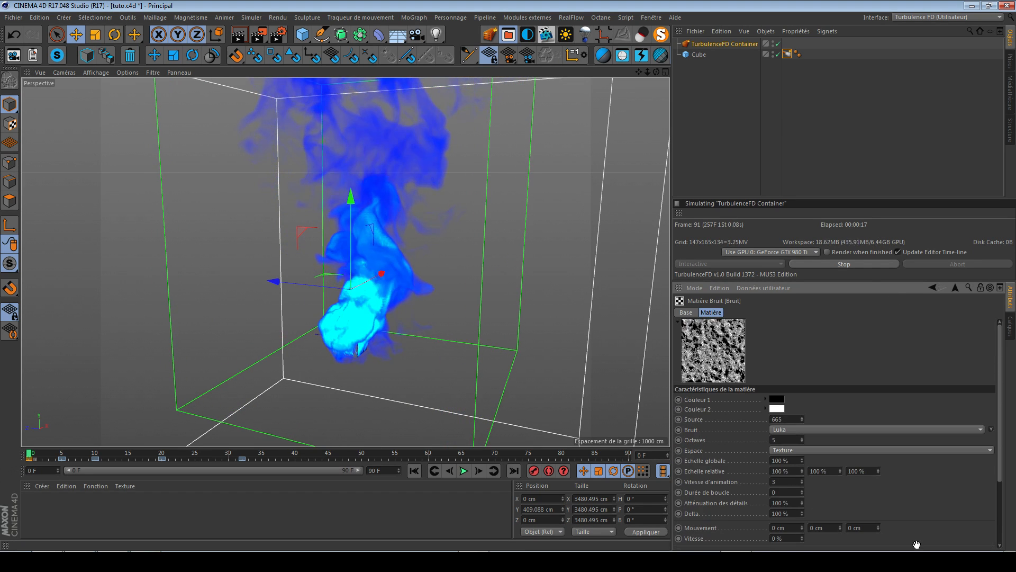
pyautogui.scroll(-1, 918, 524)
pyautogui.scroll(1, 906, 487)
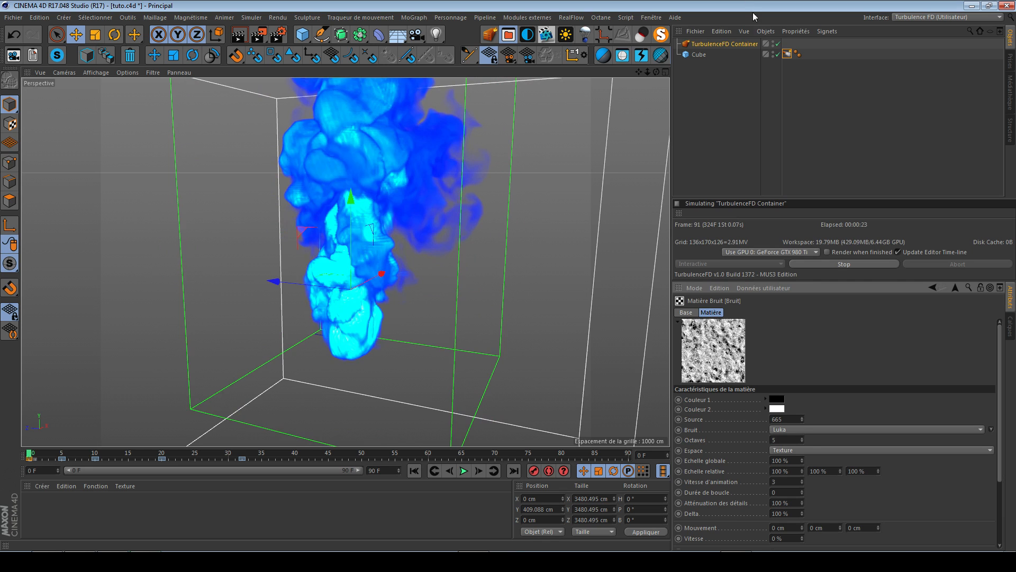
pyautogui.click(787, 54)
pyautogui.moveTo(718, 449); pyautogui.dragTo(731, 333, button='middle')
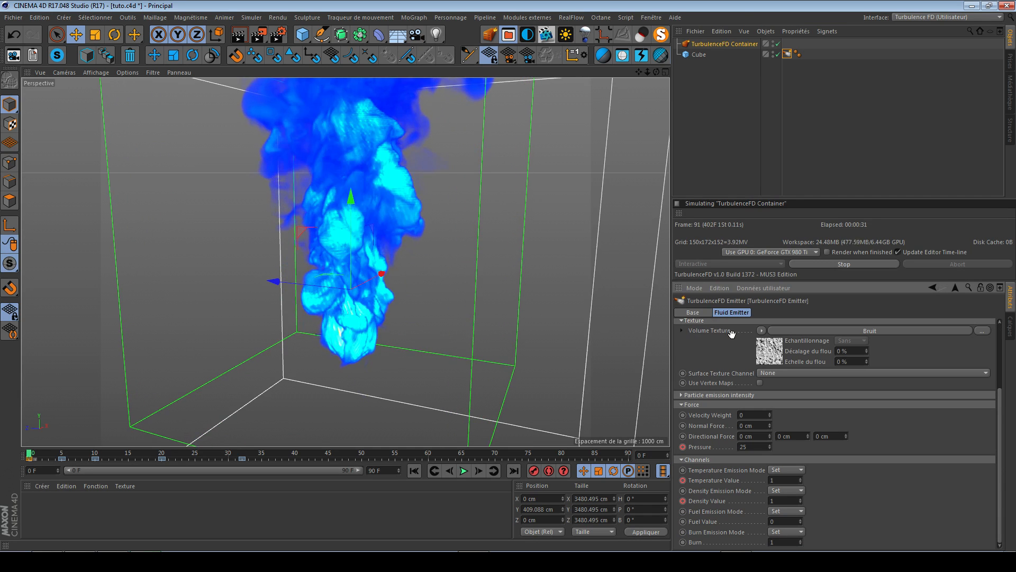
pyautogui.moveTo(731, 333); pyautogui.dragTo(754, 494, button='middle')
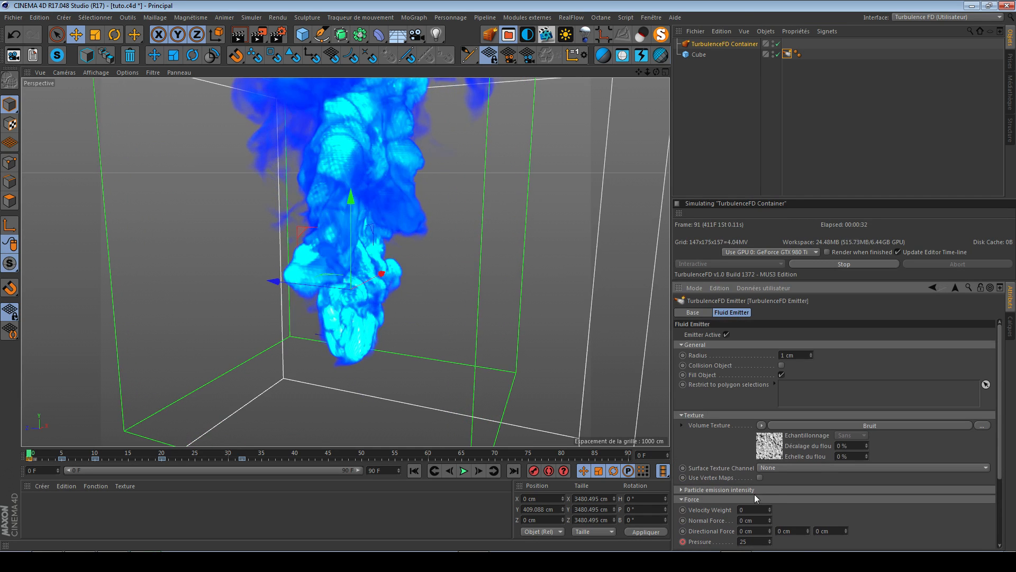
# - Open the TurbulenceFD Container's simulation settings and examine the Vorticity and Turbulence parameters, including intensity and largest size
pyautogui.click(713, 44)
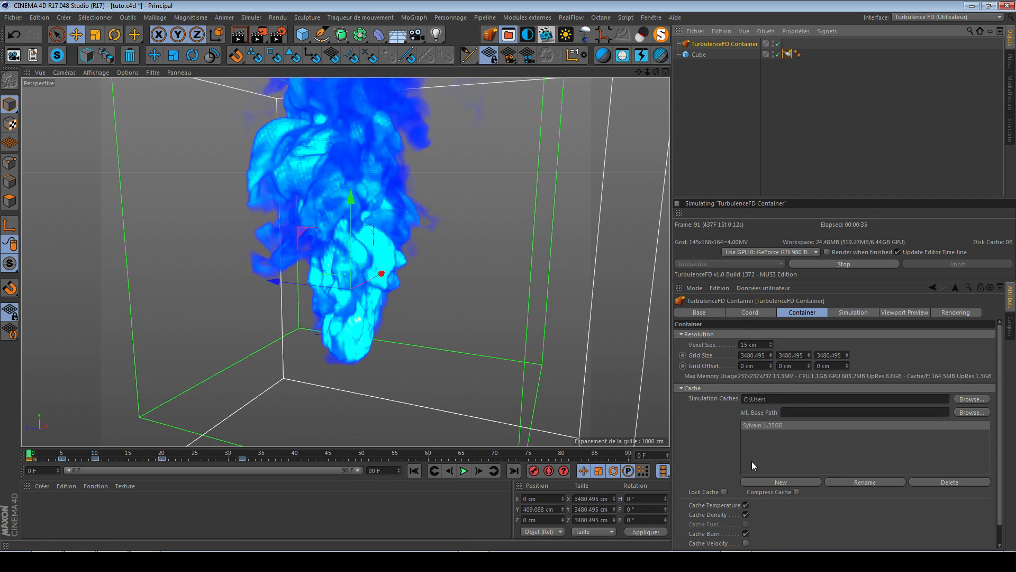
pyautogui.click(847, 312)
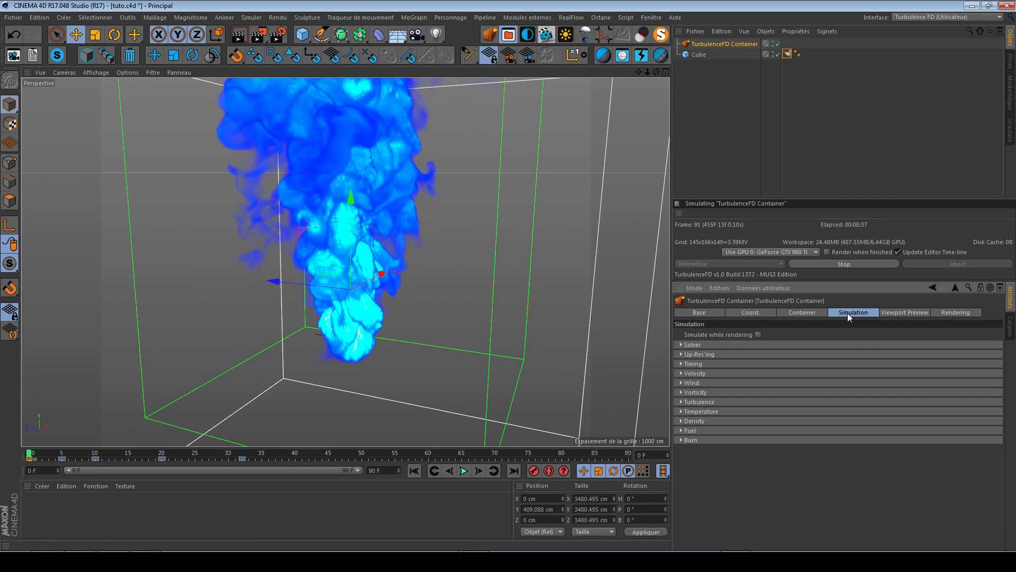
pyautogui.click(688, 392)
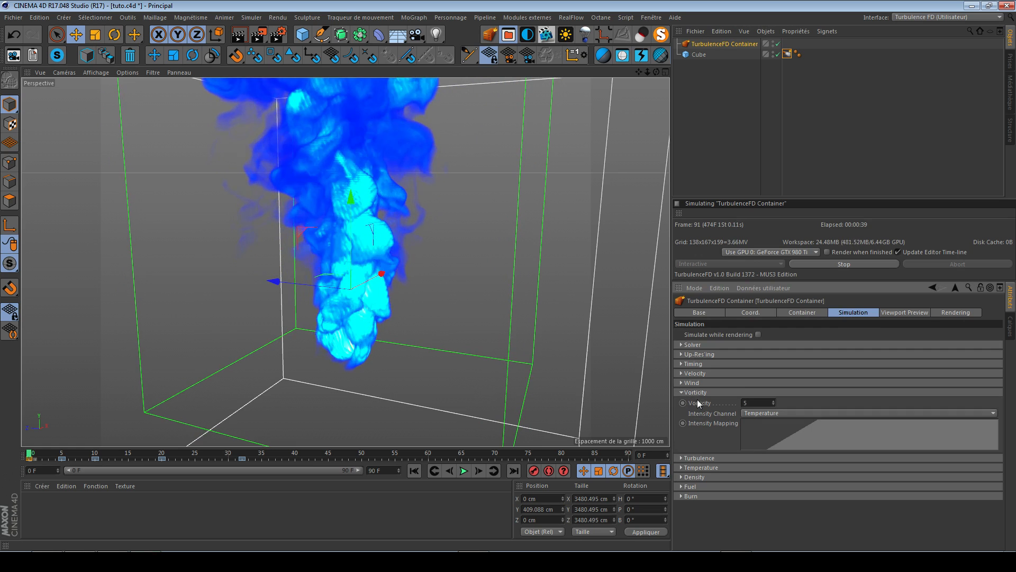
pyautogui.click(698, 458)
pyautogui.scroll(-2, 703, 468)
pyautogui.click(756, 375)
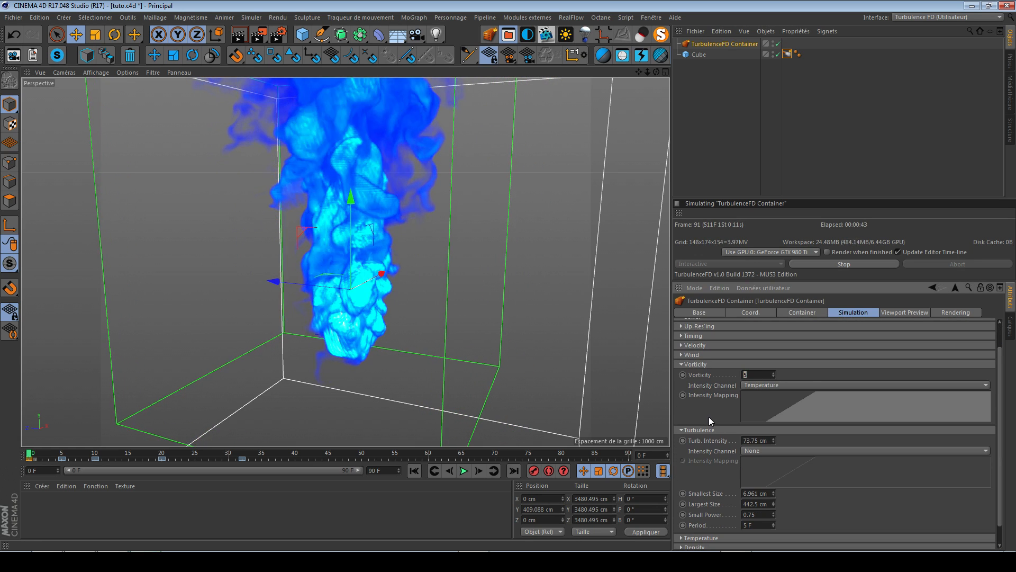
pyautogui.click(750, 441)
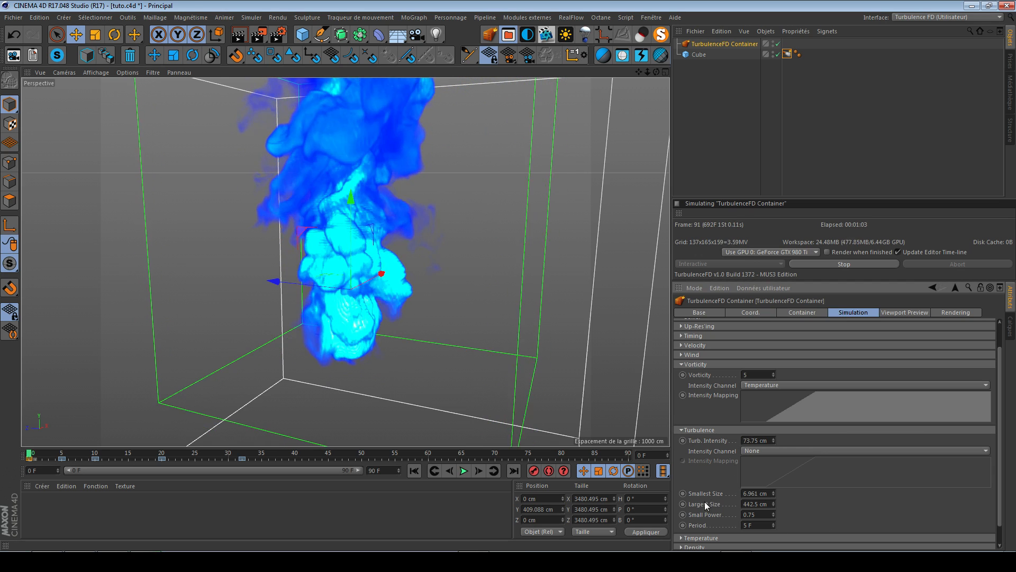
pyautogui.click(759, 503)
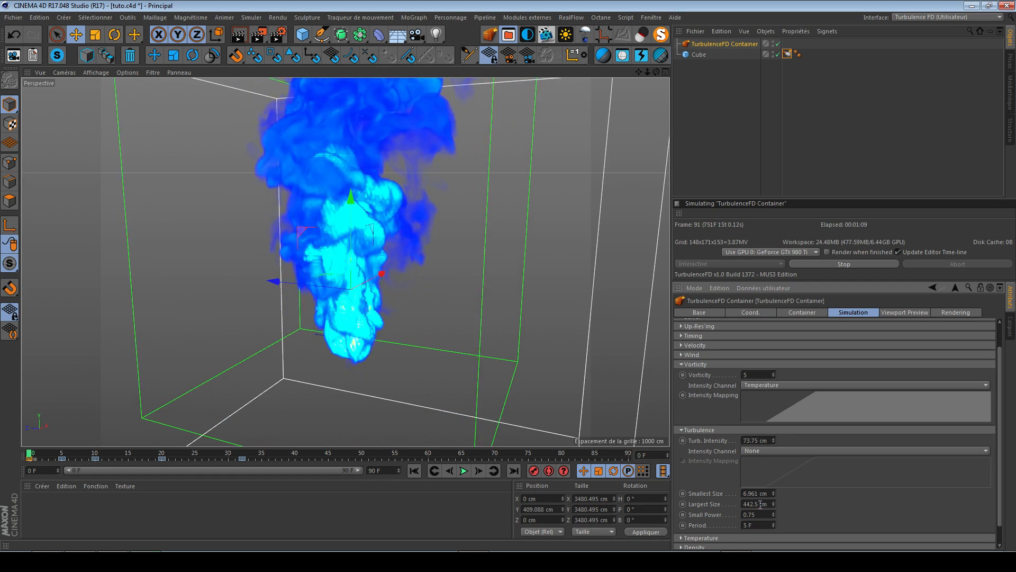
# - Add a reference cube and move it beside the smoke, to about Y 404 cm and Z 1189 cm
pyautogui.click(304, 40)
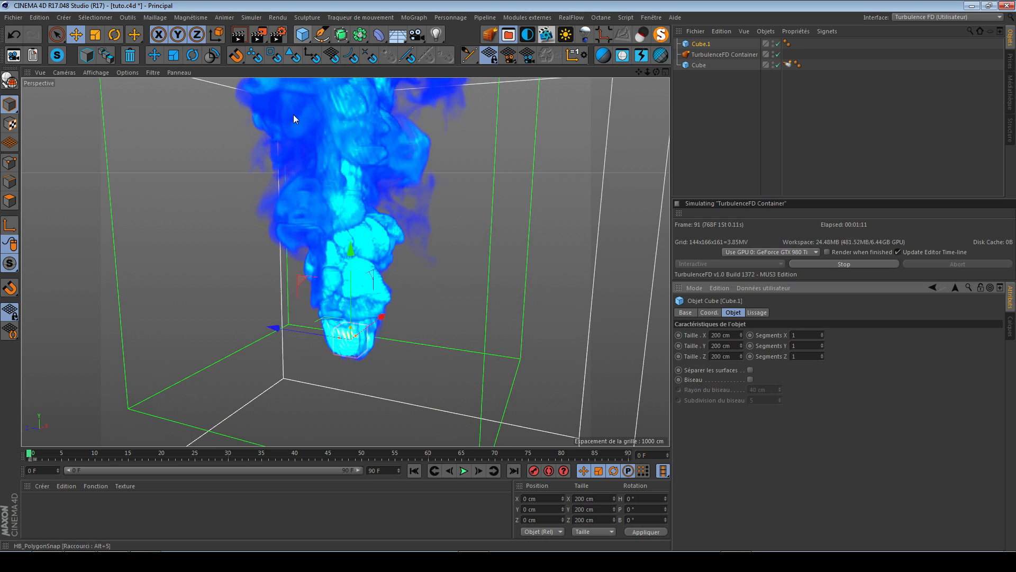
pyautogui.moveTo(310, 334); pyautogui.dragTo(189, 311)
pyautogui.moveTo(229, 265); pyautogui.dragTo(215, 217)
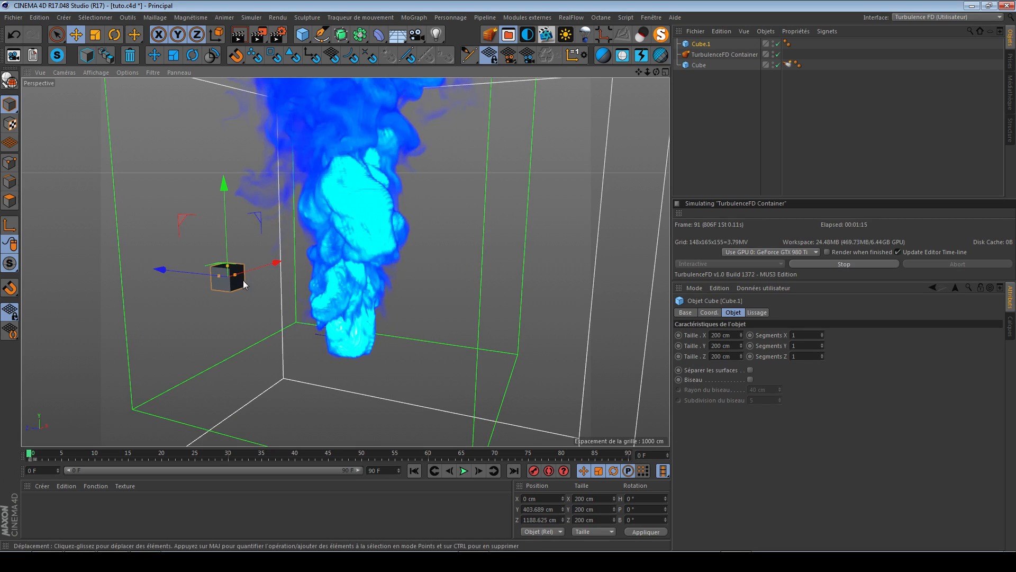
# - Scale the reference cube to about 126 cm, then to about 440 cm to gauge turbulence sizes, and delete it
pyautogui.press('t')
pyautogui.moveTo(235, 288); pyautogui.dragTo(64, 328)
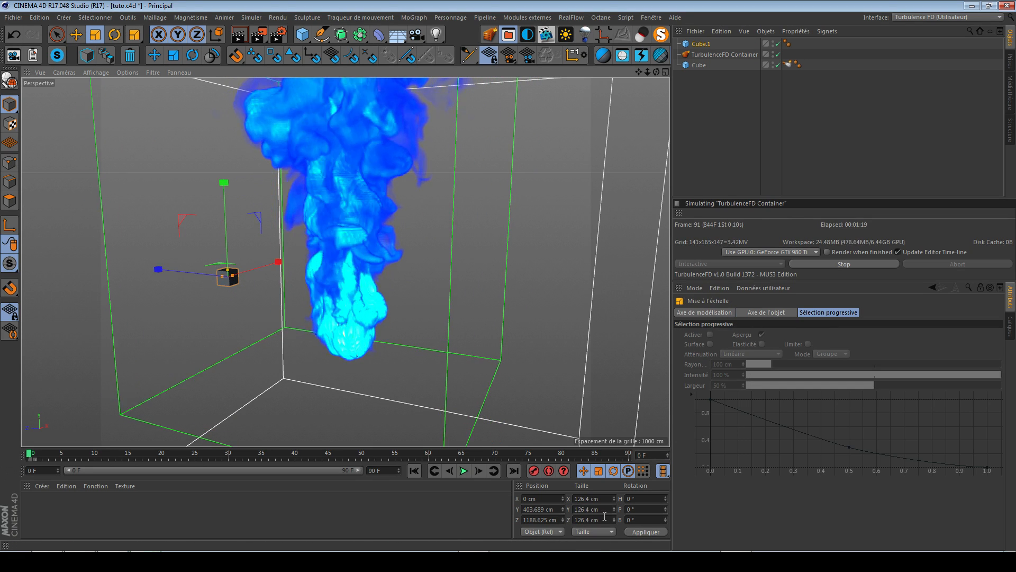
pyautogui.moveTo(227, 275); pyautogui.dragTo(355, 239)
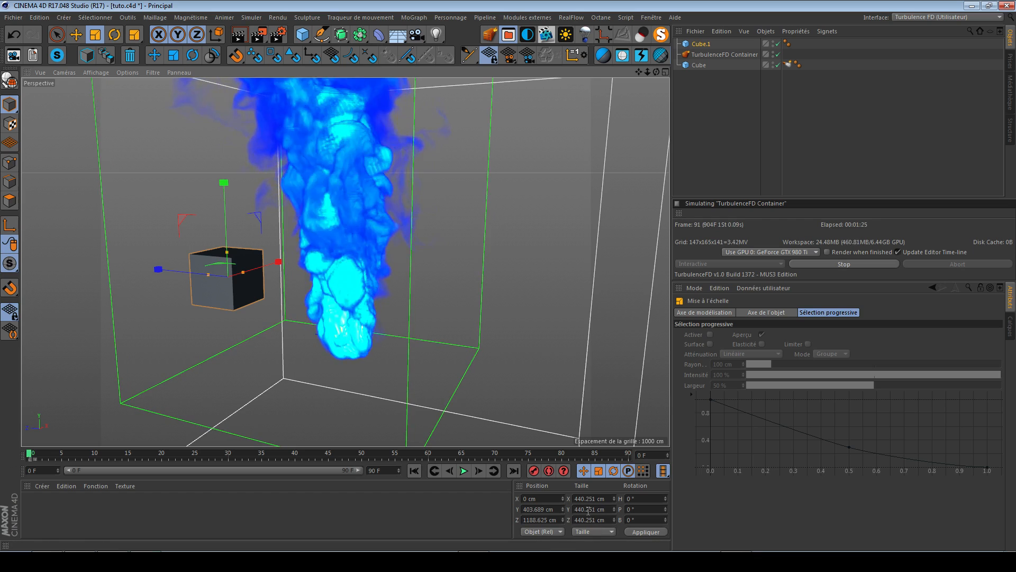
pyautogui.keyDown('alt'); pyautogui.moveTo(243, 288); pyautogui.dragTo(251, 285); pyautogui.keyUp('alt')
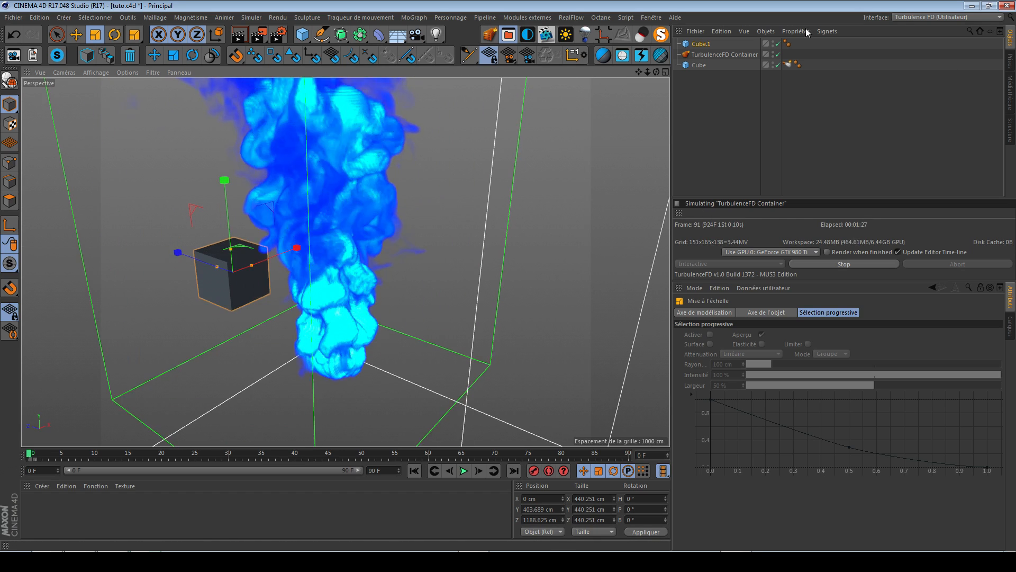
pyautogui.click(707, 42)
pyautogui.press('Delete')
# - Set the TurbulenceFD Container's Vorticity to 25
pyautogui.click(712, 43)
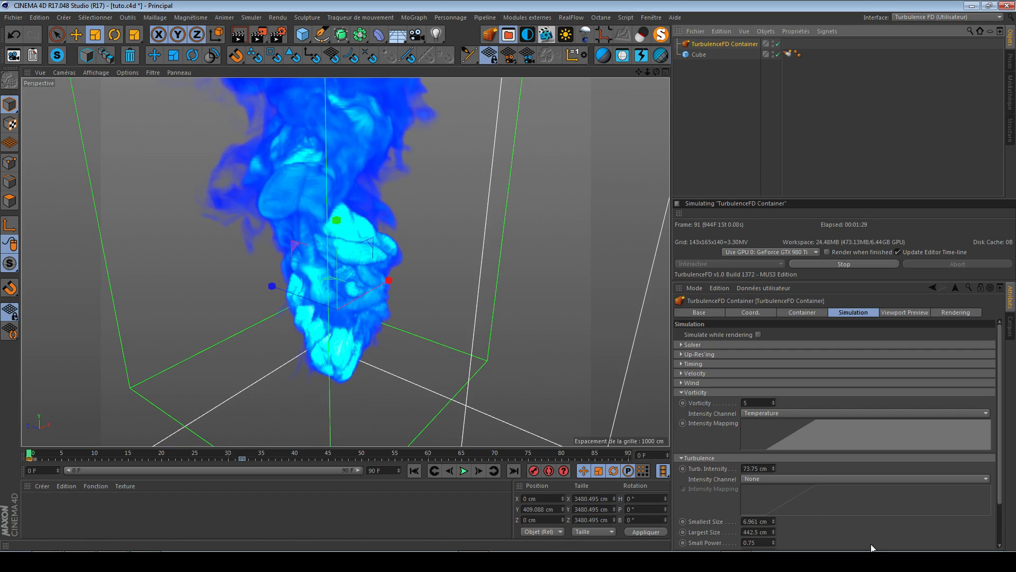
pyautogui.scroll(-2, 749, 460)
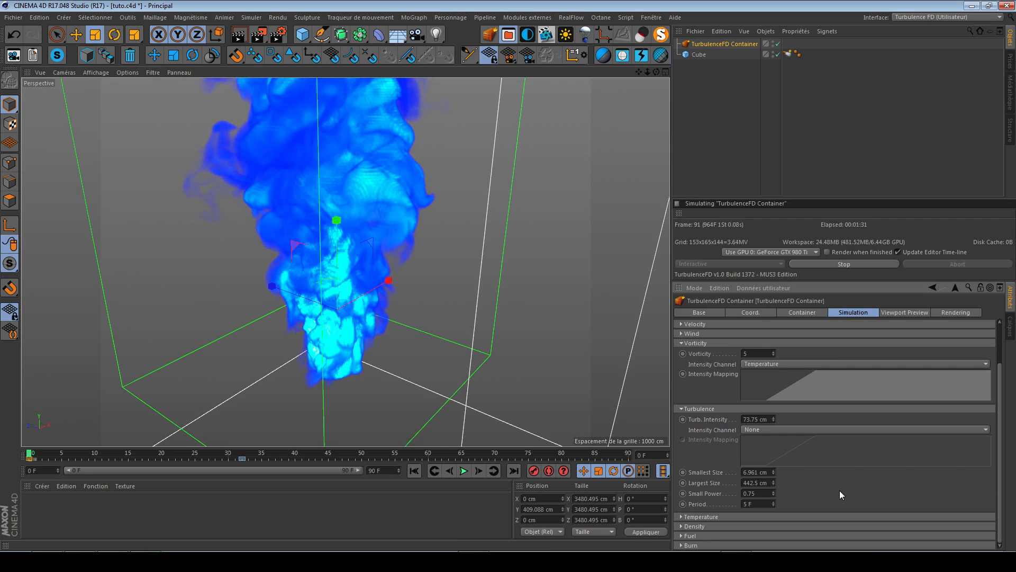
pyautogui.scroll(2, 819, 503)
pyautogui.scroll(2, 819, 503)
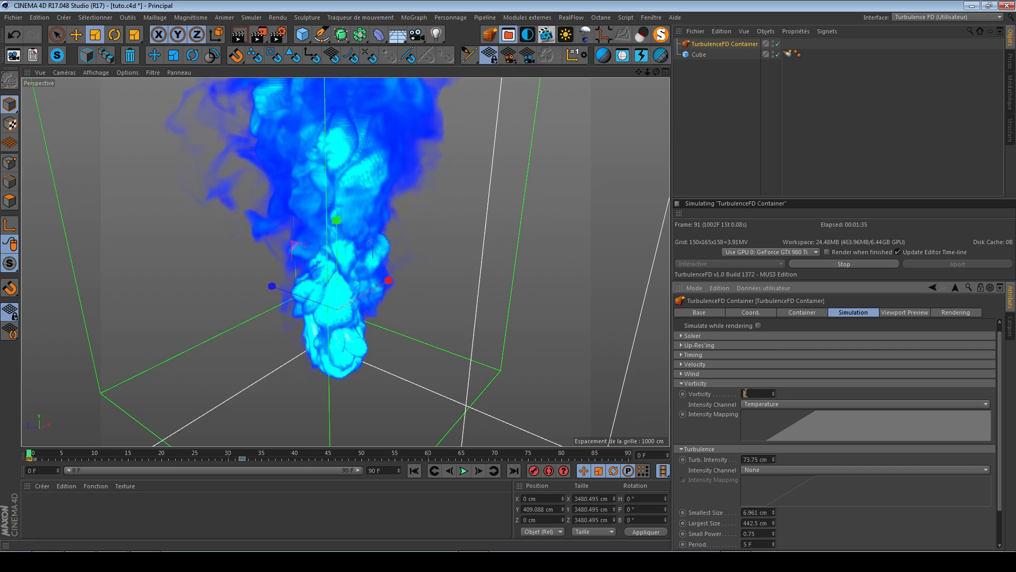
pyautogui.write('2')
pyautogui.press('Return')
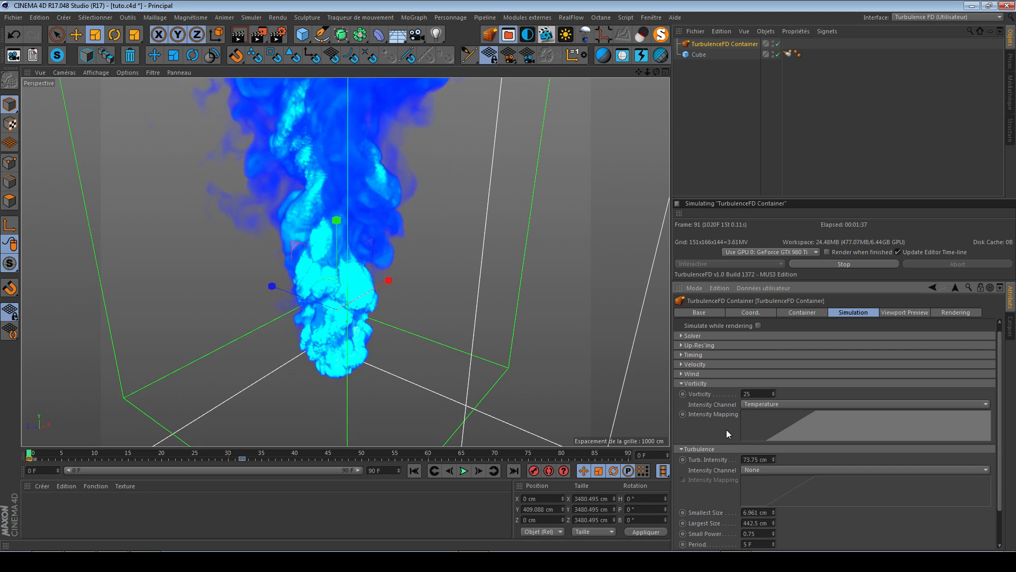
# - Try None as the vorticity's Intensity Channel and restore it to Temperature
pyautogui.click(795, 405)
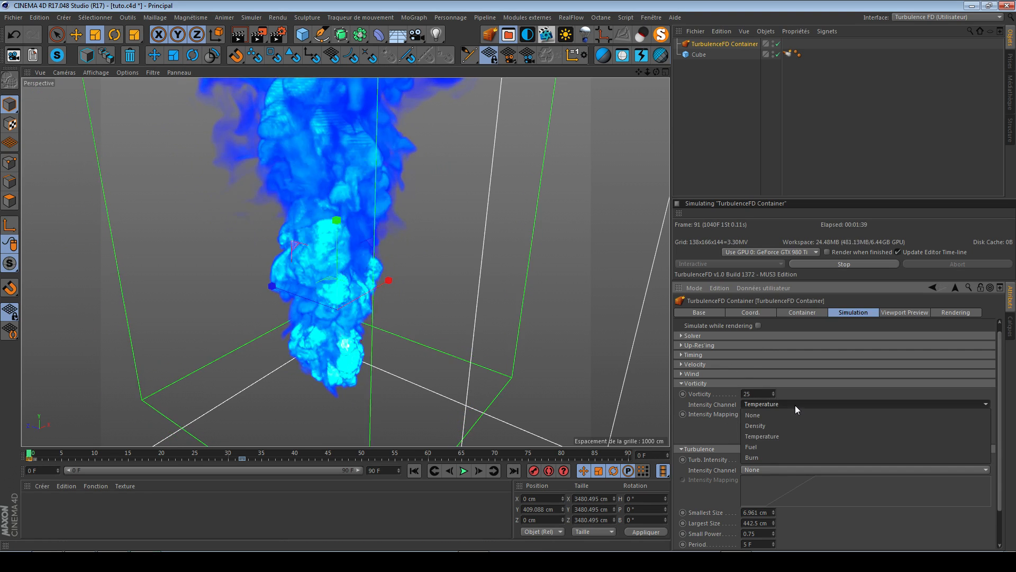
pyautogui.click(808, 414)
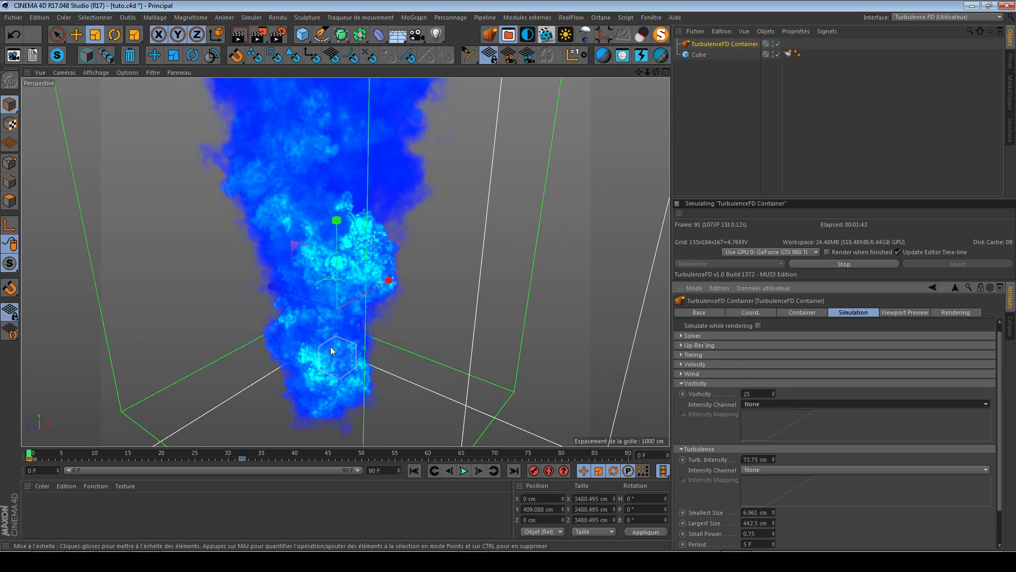
pyautogui.scroll(2, 336, 349)
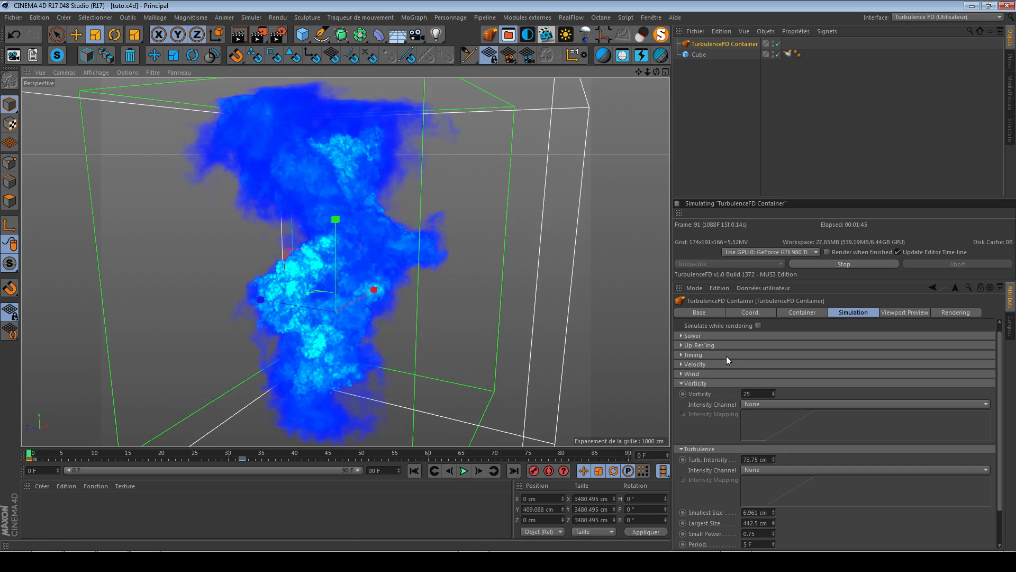
pyautogui.click(770, 404)
pyautogui.click(780, 435)
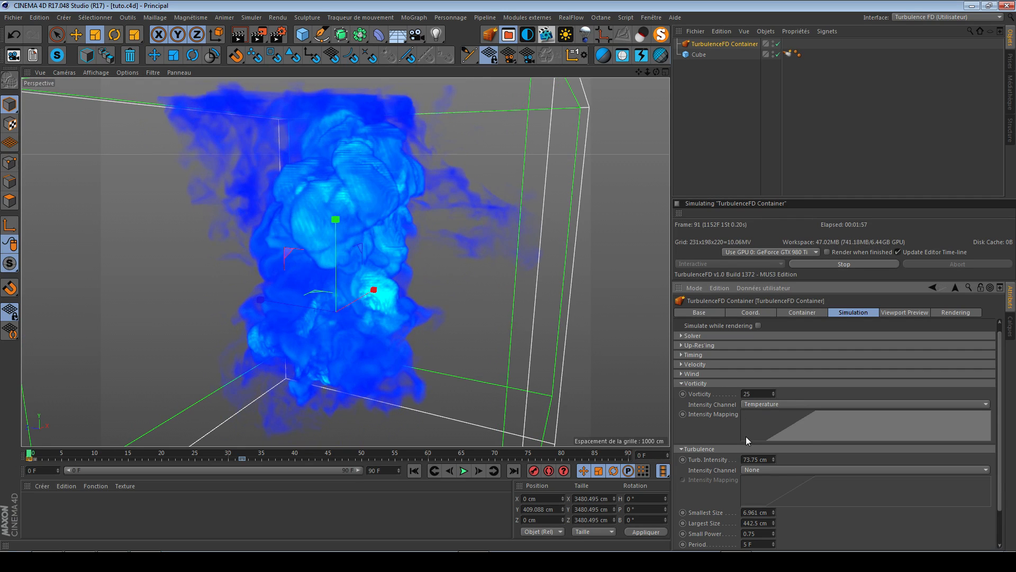
# - Switch to Google Chrome to view the trainer's course page on tuto.com, and return to Cinema 4D
pyautogui.hotkey('alt', 'Tab')
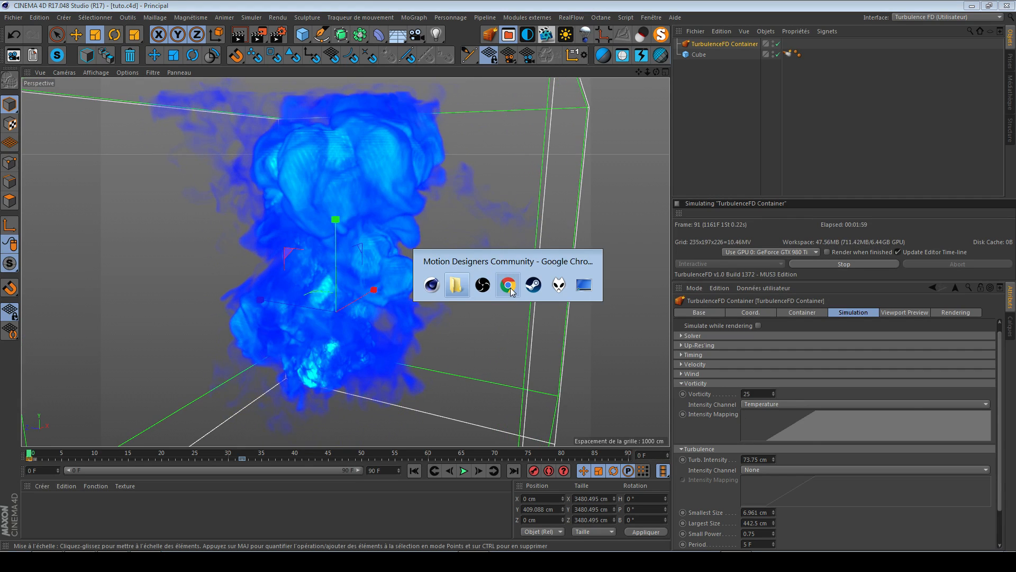
pyautogui.click(508, 286)
pyautogui.click(58, 5)
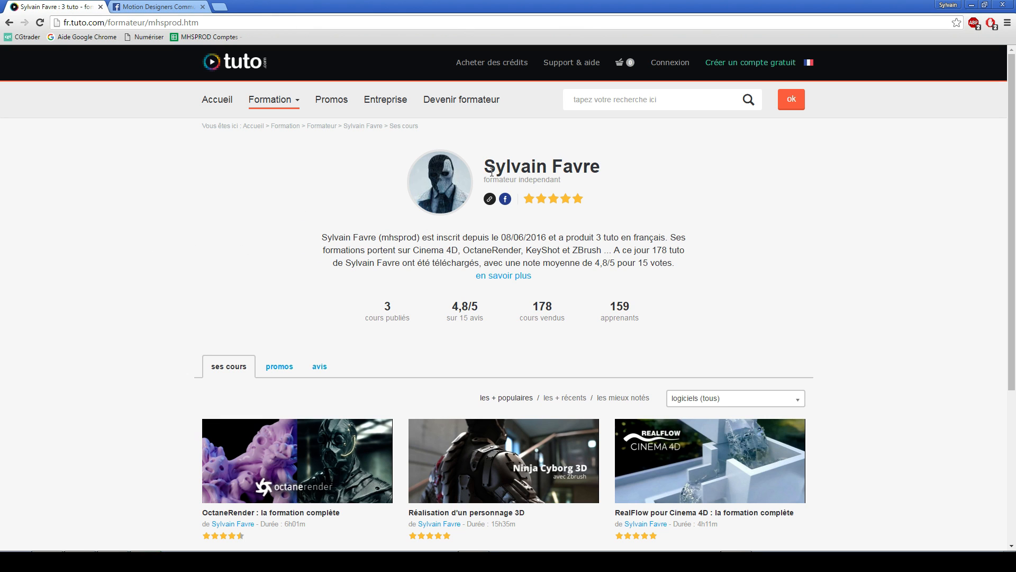
pyautogui.hotkey('alt', 'Tab')
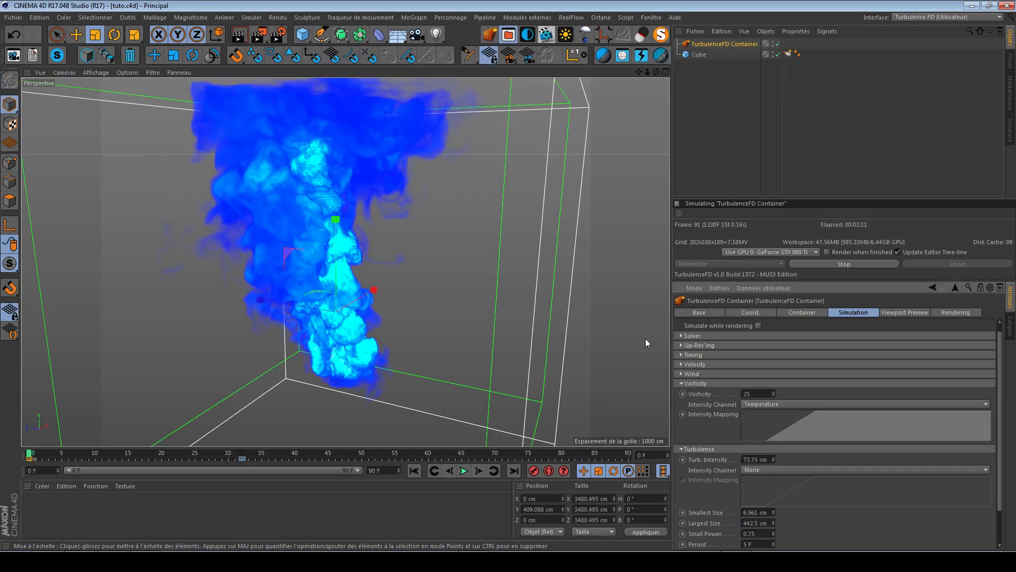
# - Examine the smoke from several angles and check the available channels for the container's viewport preview
pyautogui.keyDown('alt'); pyautogui.moveTo(422, 358); pyautogui.dragTo(352, 351); pyautogui.keyUp('alt')
pyautogui.scroll(-1, 842, 387)
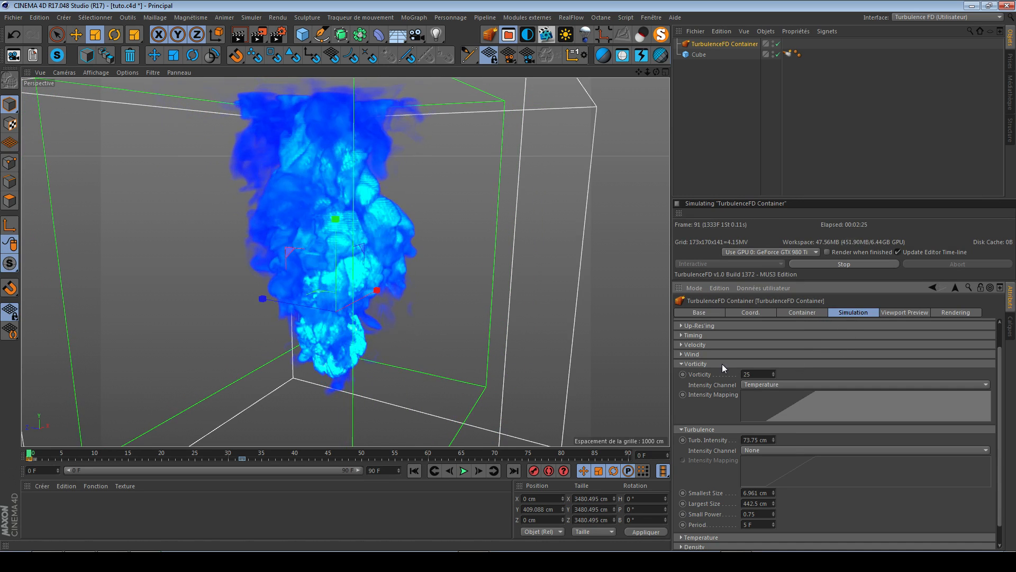
pyautogui.keyDown('alt'); pyautogui.moveTo(327, 363); pyautogui.dragTo(374, 300); pyautogui.keyUp('alt')
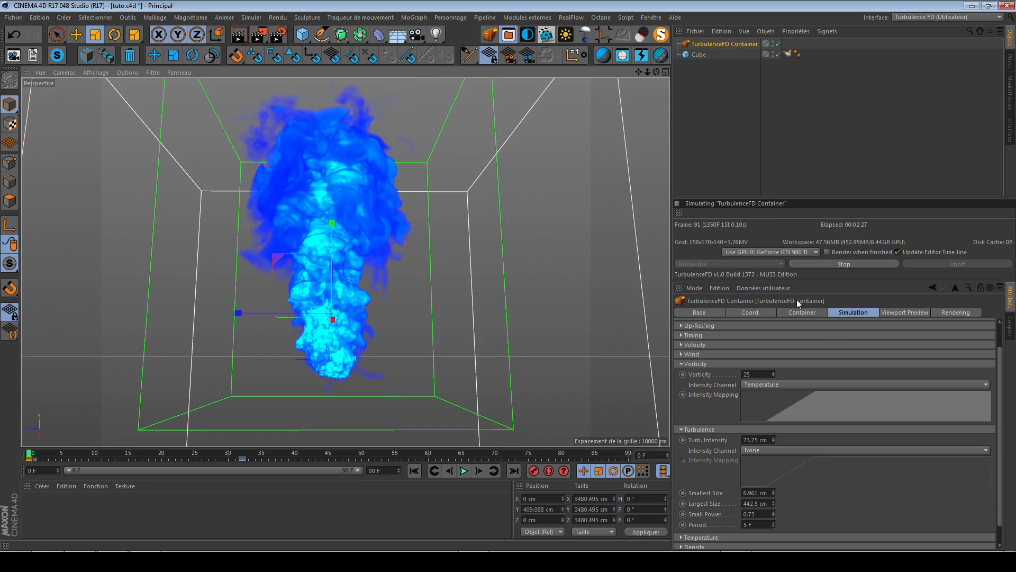
pyautogui.click(905, 312)
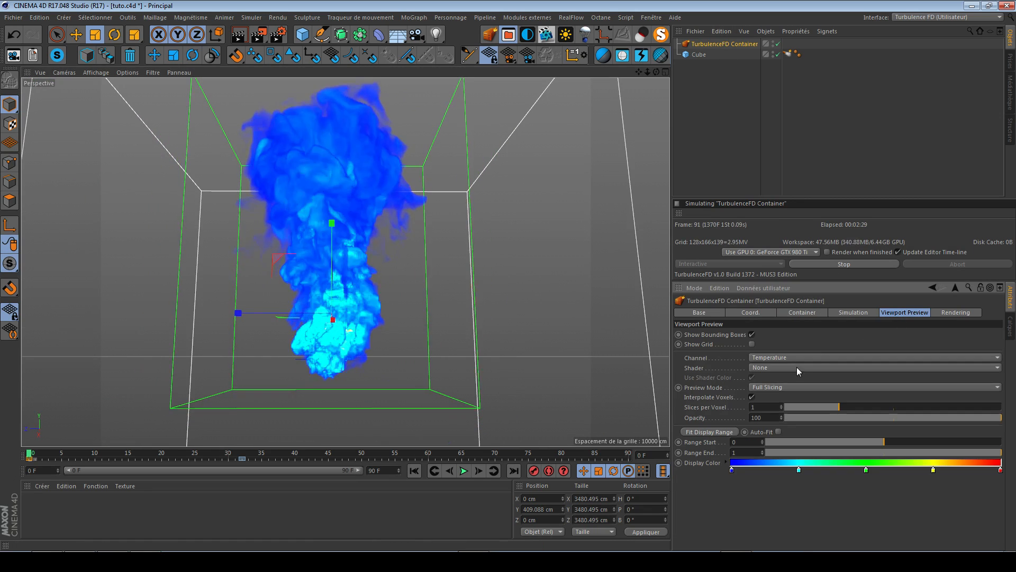
pyautogui.click(780, 358)
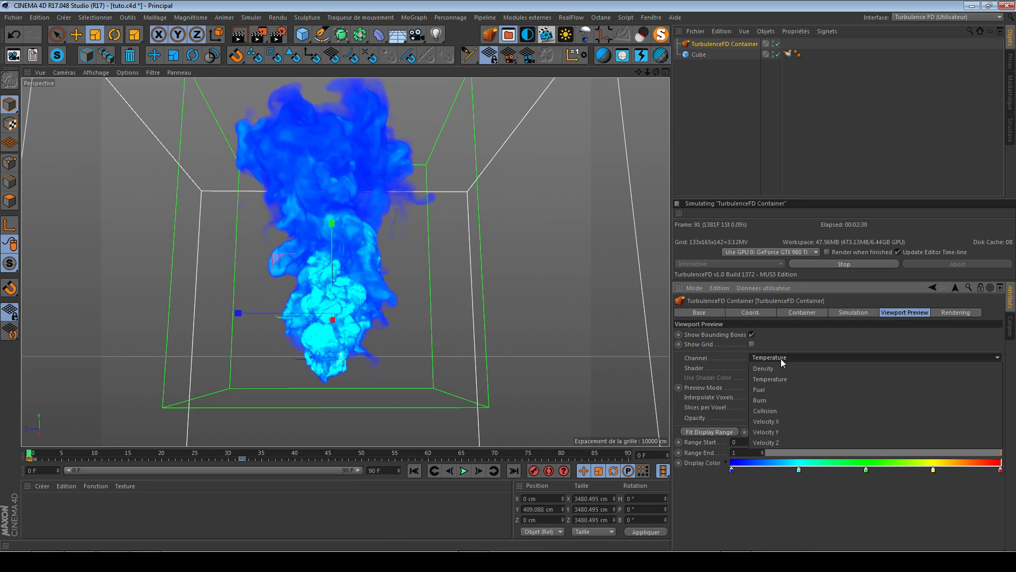
pyautogui.click(813, 336)
pyautogui.keyDown('alt'); pyautogui.moveTo(341, 354); pyautogui.dragTo(468, 351); pyautogui.keyUp('alt')
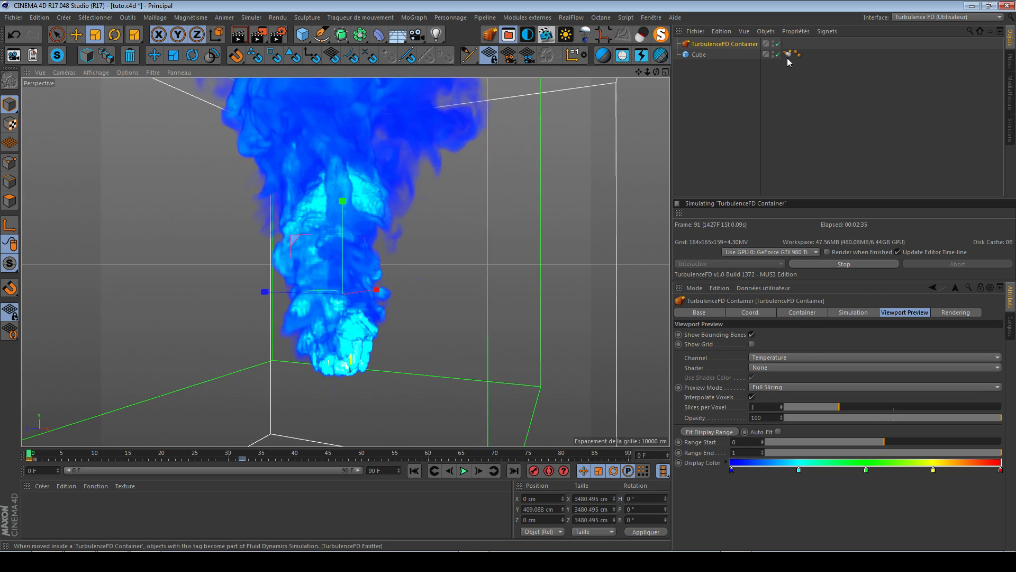
# - Set the cube emitter's Temperature Value to 5 and view the smoke from a new angle
pyautogui.click(787, 54)
pyautogui.keyDown('alt'); pyautogui.moveTo(359, 319); pyautogui.dragTo(352, 368); pyautogui.keyUp('alt')
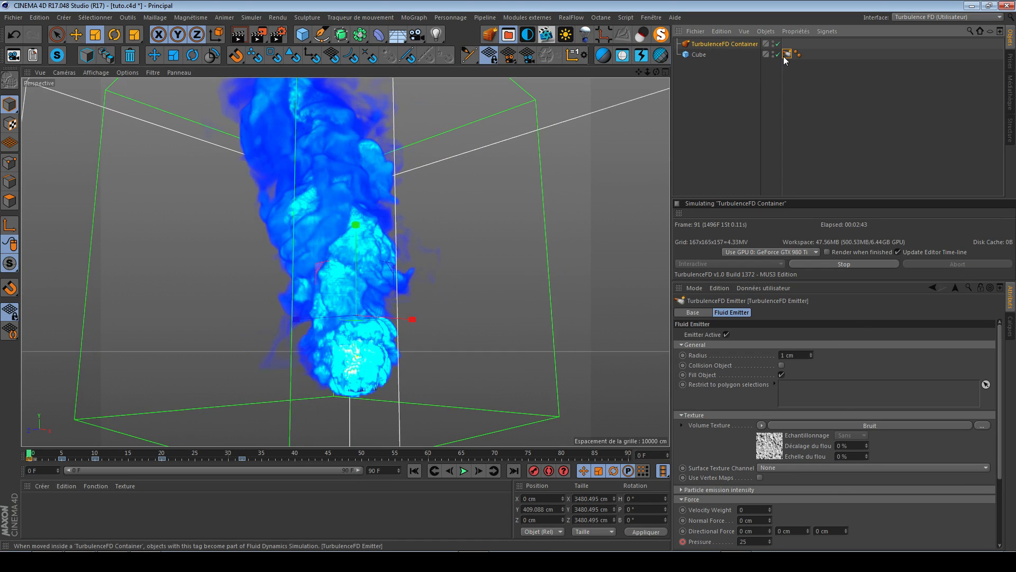
pyautogui.scroll(-4, 847, 445)
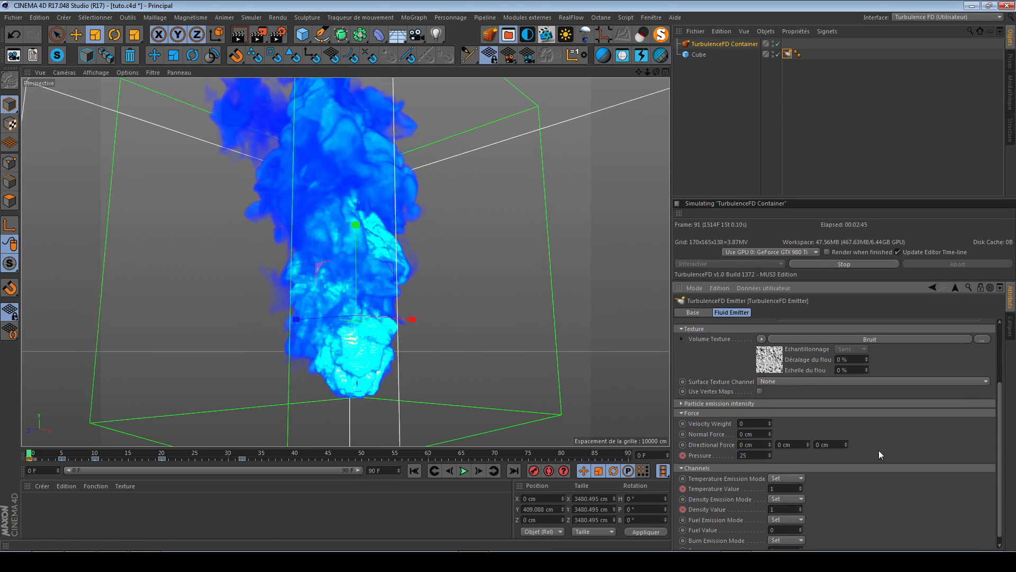
pyautogui.doubleClick(781, 489)
pyautogui.write('5')
pyautogui.press('Return')
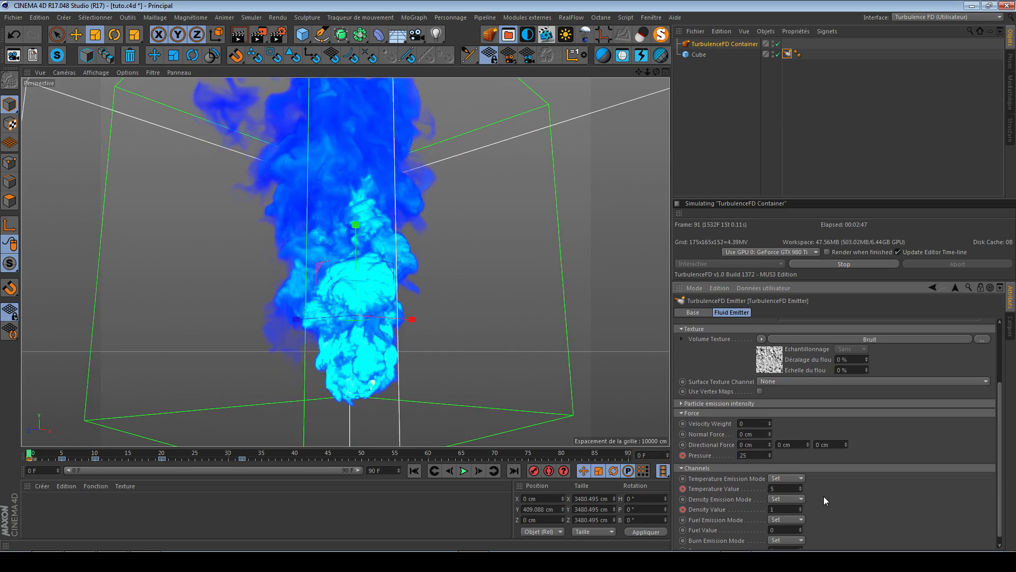
pyautogui.keyDown('alt'); pyautogui.moveTo(354, 333); pyautogui.dragTo(358, 379); pyautogui.keyUp('alt')
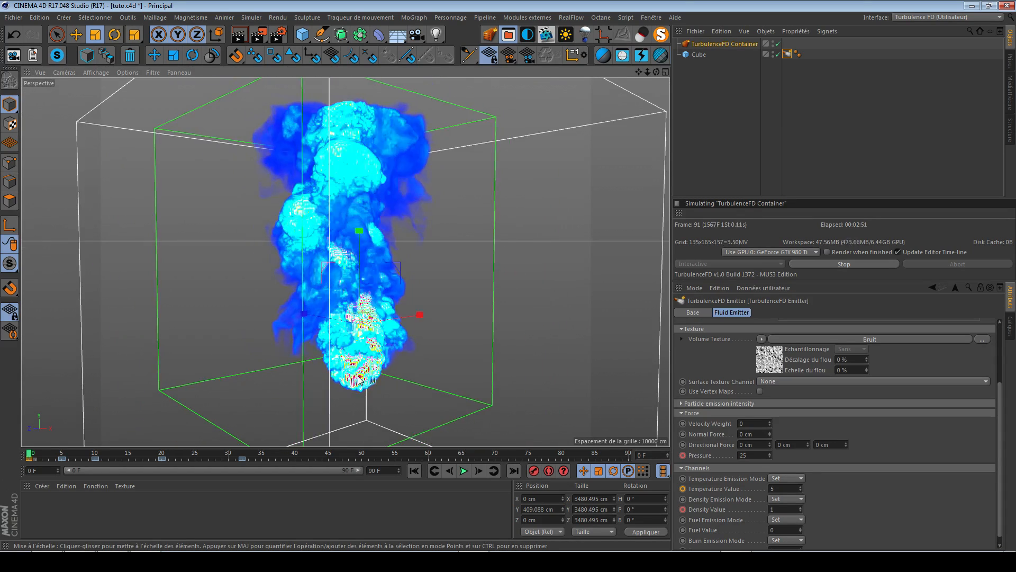
# - Save the scene and try Add as the cube emitter's Temperature Emission Mode, viewing the smoke from a new angle
pyautogui.hotkey('ctrl', 's')
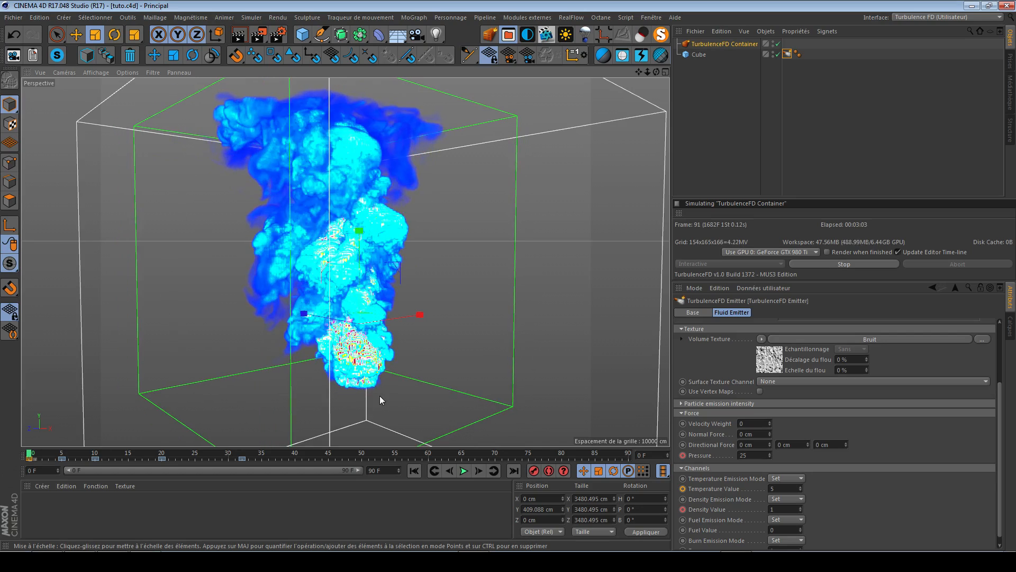
pyautogui.click(782, 478)
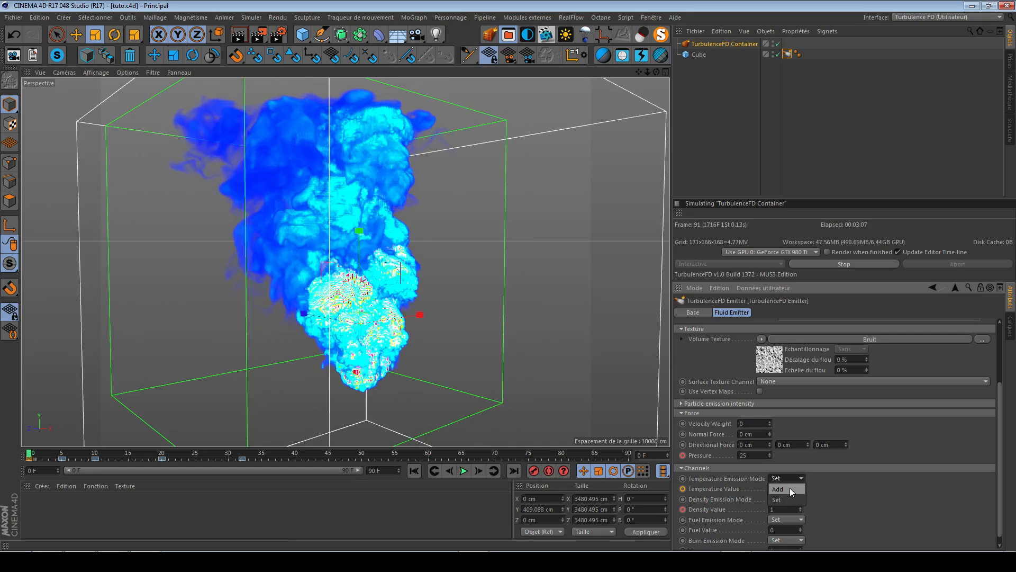
pyautogui.click(787, 488)
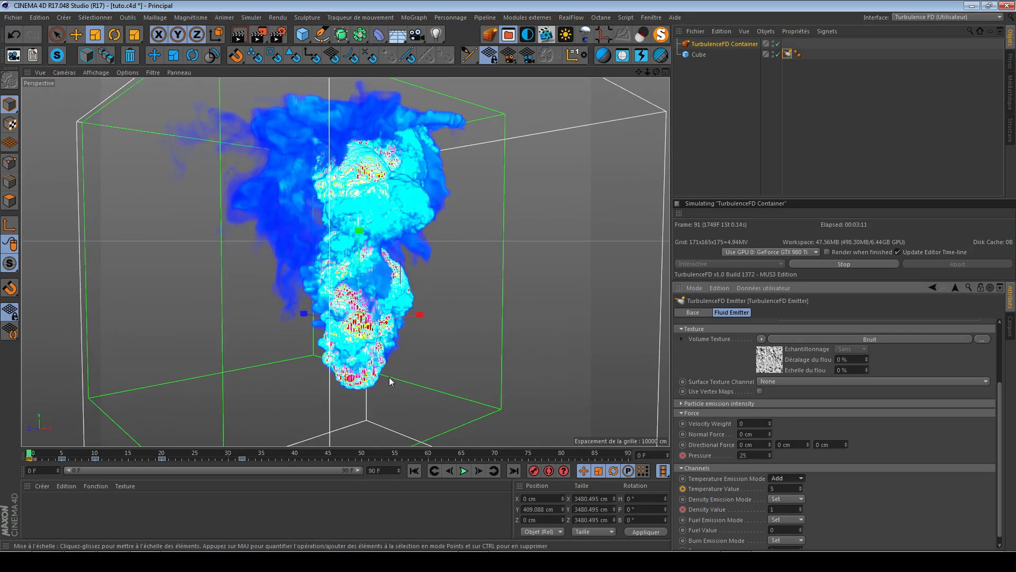
pyautogui.keyDown('alt'); pyautogui.moveTo(394, 380); pyautogui.dragTo(370, 369); pyautogui.keyUp('alt')
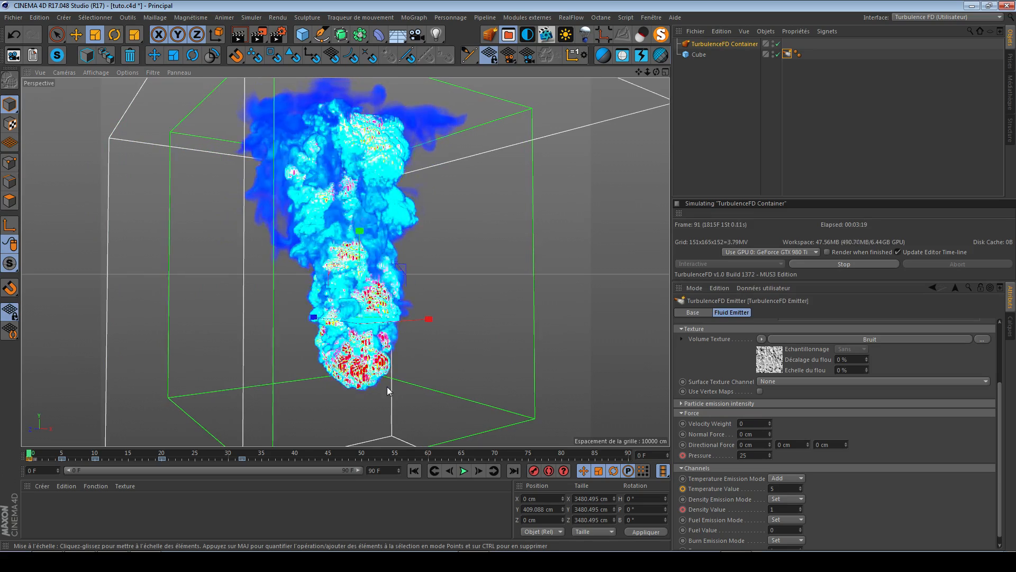
pyautogui.hotkey('alt', 'Tab')
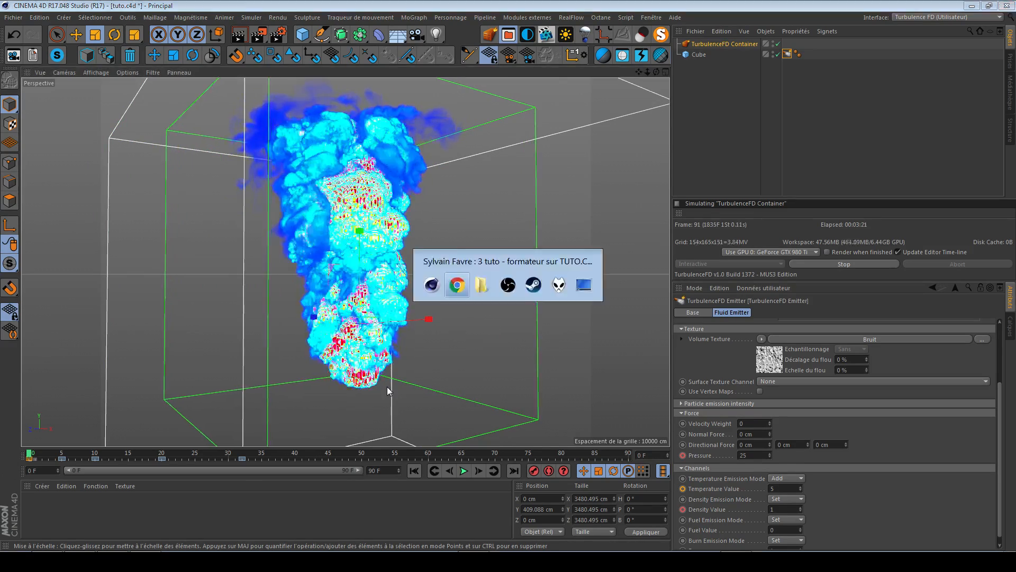
pyautogui.hotkey('alt', 'Tab')
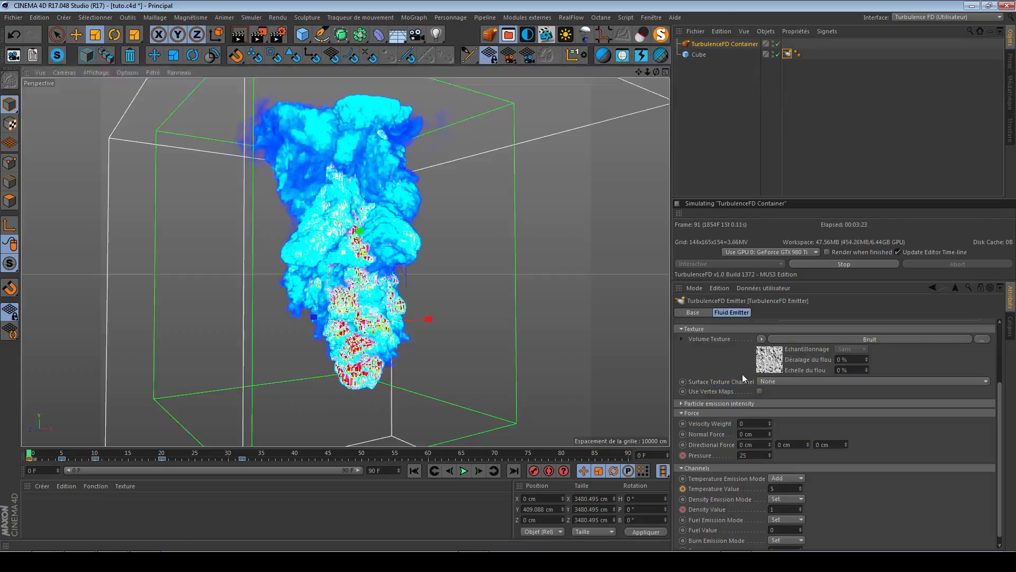
# - Try a Temperature Value of 3 on the cube emitter with the emission mode kept at Add
pyautogui.click(783, 478)
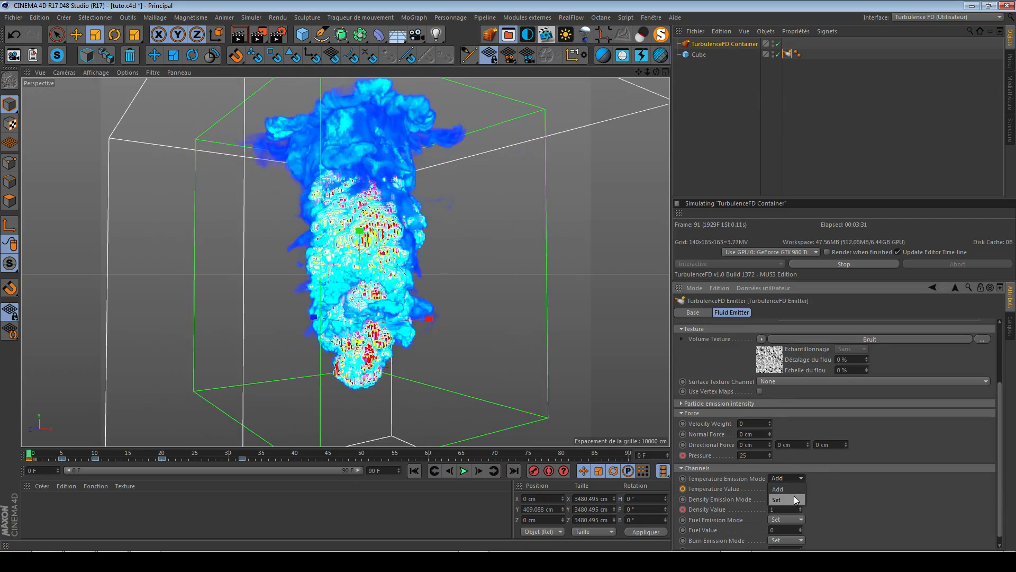
pyautogui.click(786, 489)
pyautogui.write('3')
pyautogui.press('Return')
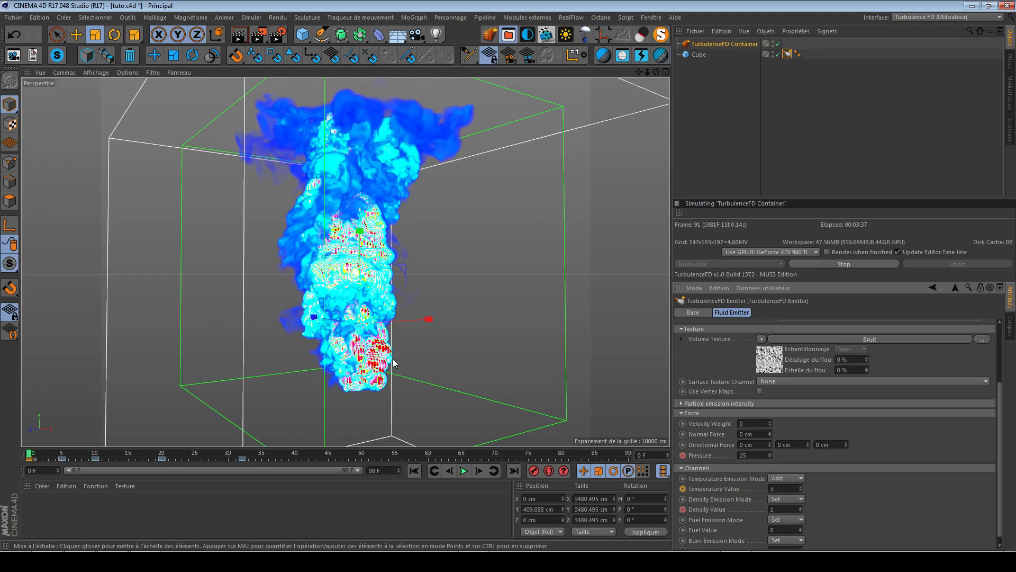
pyautogui.scroll(3, 356, 377)
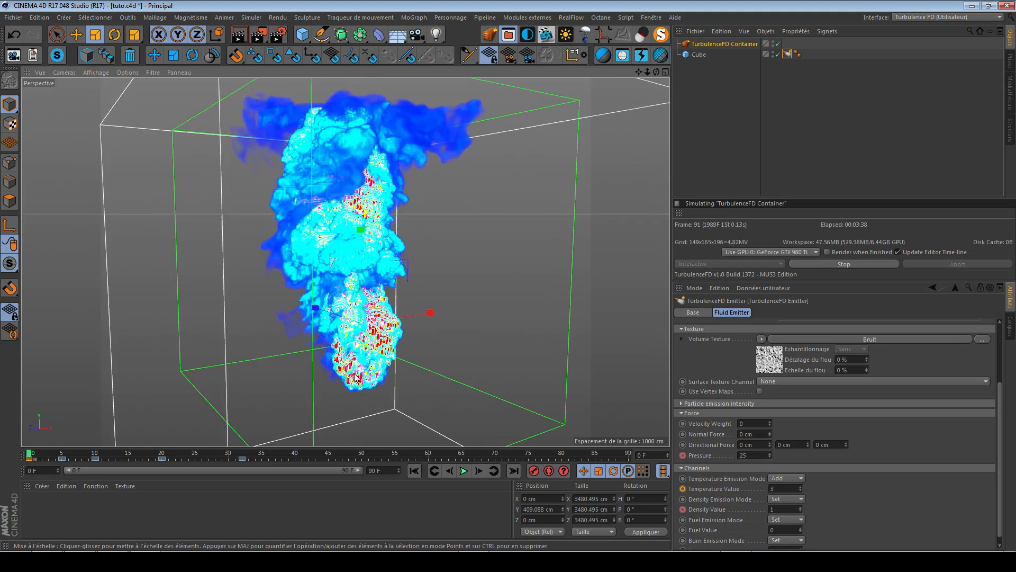
# - Restore the emitter's Temperature Emission Mode to Set and its Temperature Value to 5, and save the scene
pyautogui.click(783, 478)
pyautogui.click(797, 499)
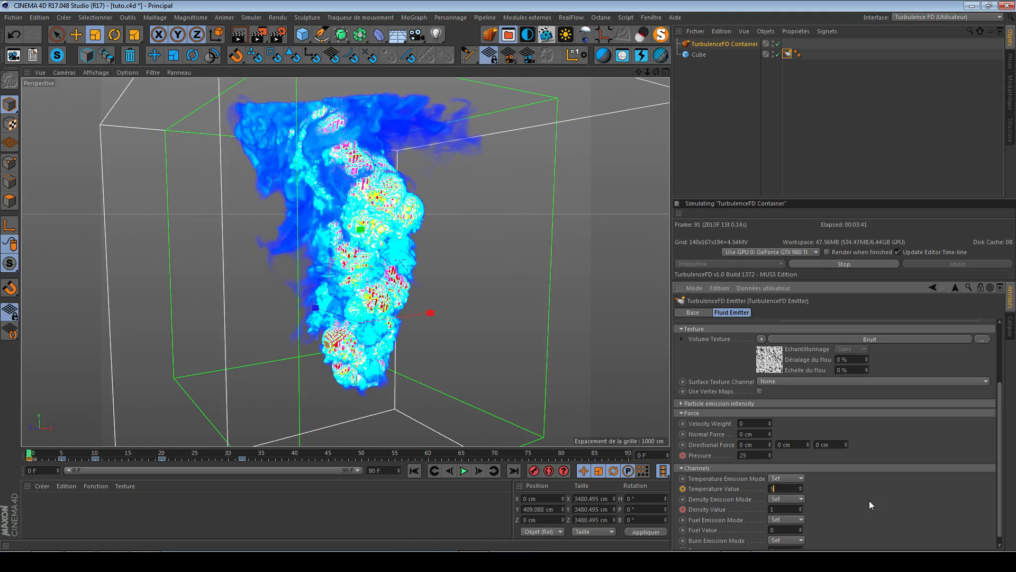
pyautogui.hotkey('ctrl', 's')
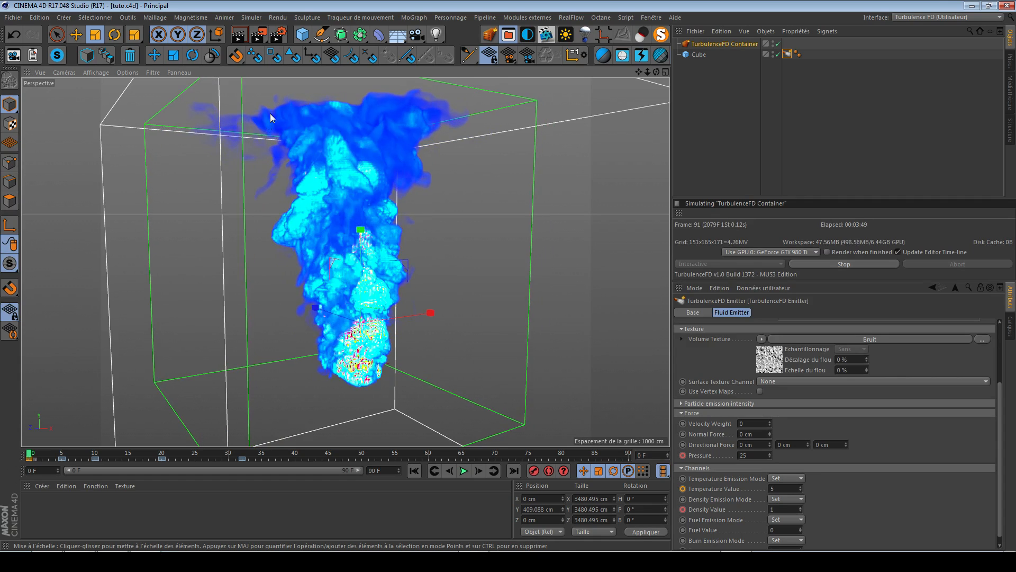
# - Select the TurbulenceFD container and try Single Slice as its viewport Preview Mode
pyautogui.keyDown('alt'); pyautogui.moveTo(365, 385); pyautogui.dragTo(370, 364); pyautogui.keyUp('alt')
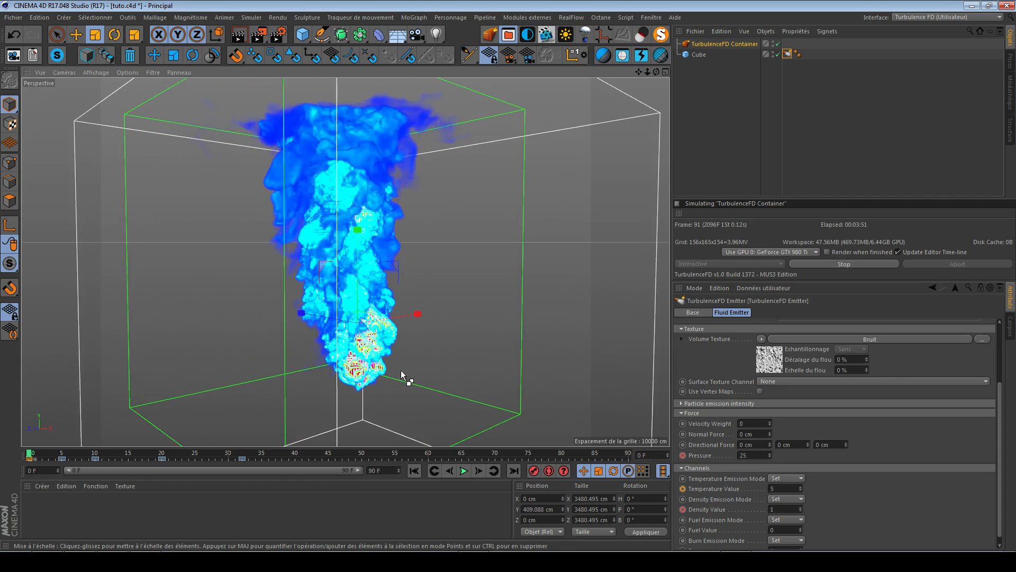
pyautogui.scroll(3, 706, 421)
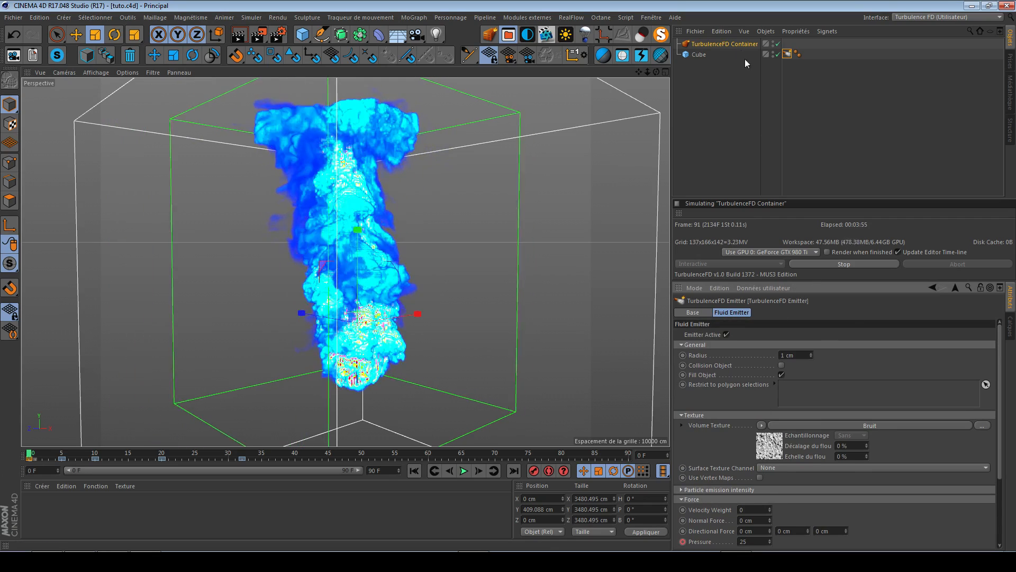
pyautogui.click(703, 45)
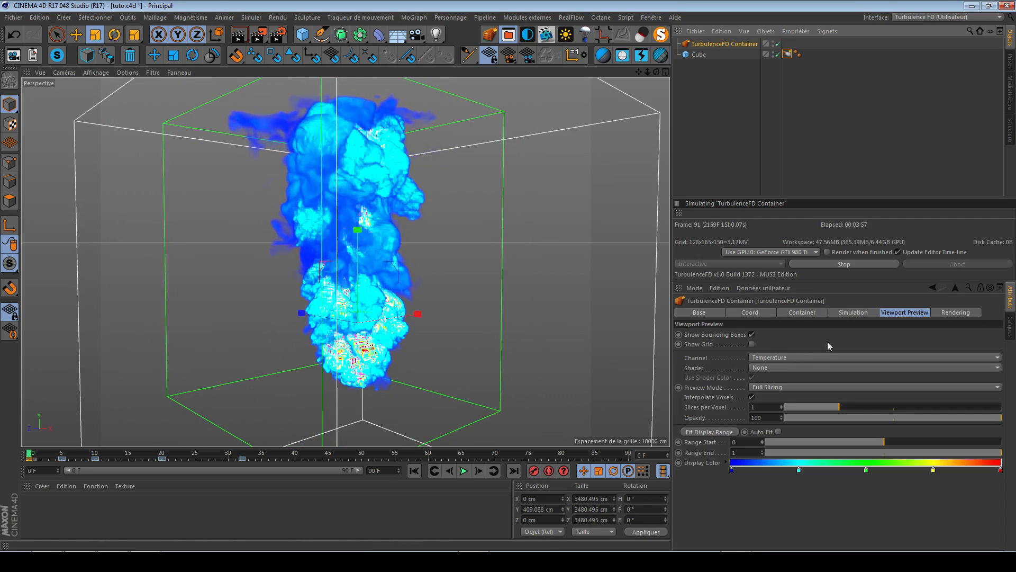
pyautogui.keyDown('alt'); pyautogui.moveTo(512, 361); pyautogui.dragTo(347, 365); pyautogui.keyUp('alt')
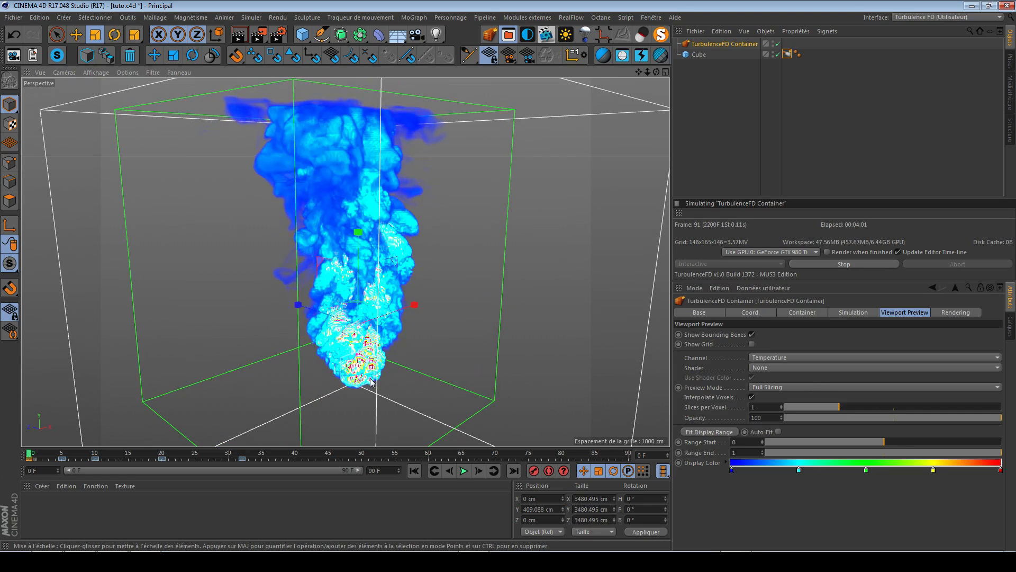
pyautogui.keyDown('alt'); pyautogui.moveTo(424, 361); pyautogui.dragTo(333, 367); pyautogui.keyUp('alt')
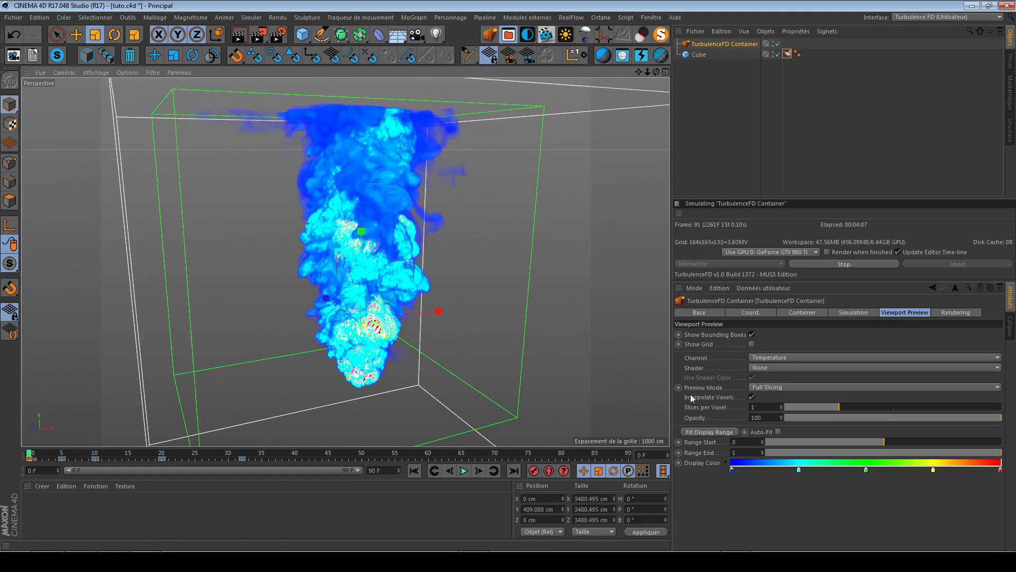
pyautogui.click(780, 386)
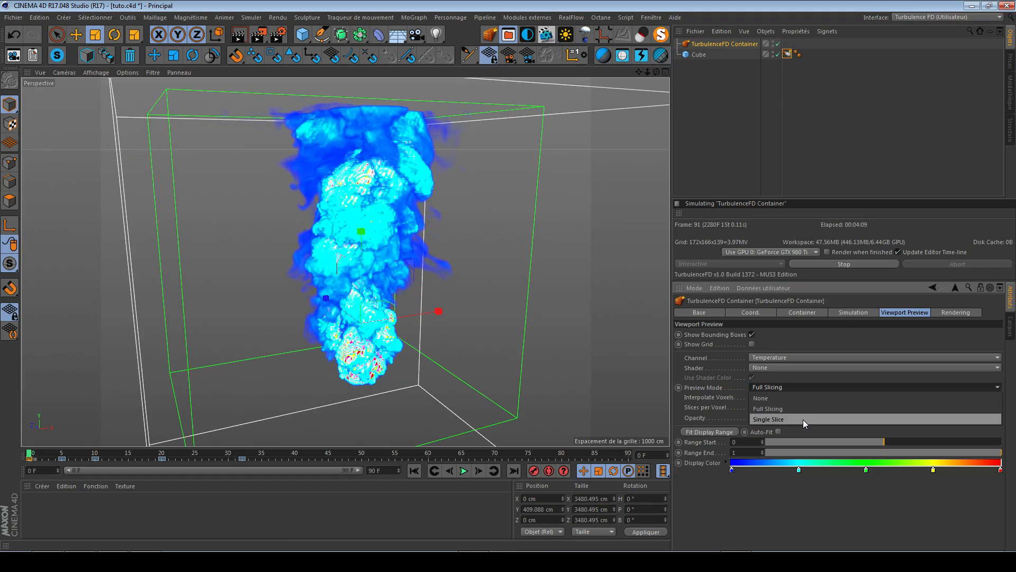
pyautogui.click(802, 419)
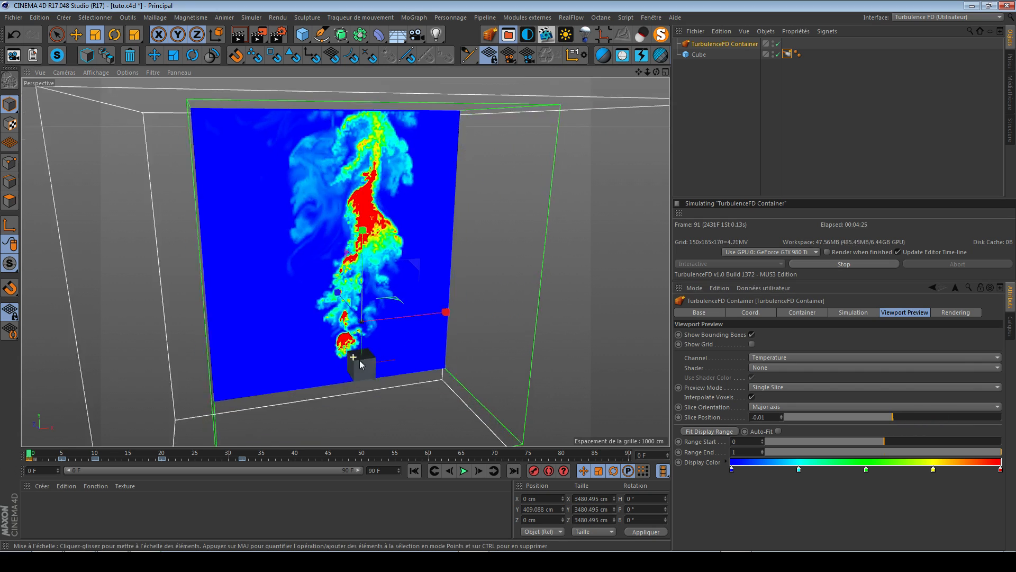
# - Move the temperature slice to Slice Position 0.02 to examine the plume above the cube, and restore Full Slicing
pyautogui.keyDown('alt'); pyautogui.moveTo(360, 364); pyautogui.dragTo(372, 443); pyautogui.keyUp('alt')
pyautogui.moveTo(837, 417); pyautogui.dragTo(890, 427)
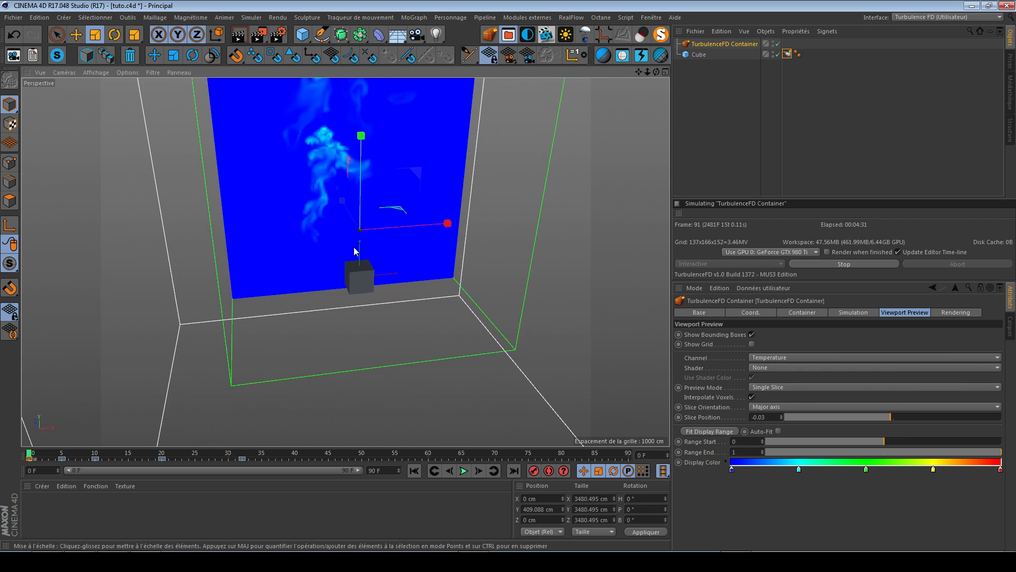
pyautogui.click(894, 419)
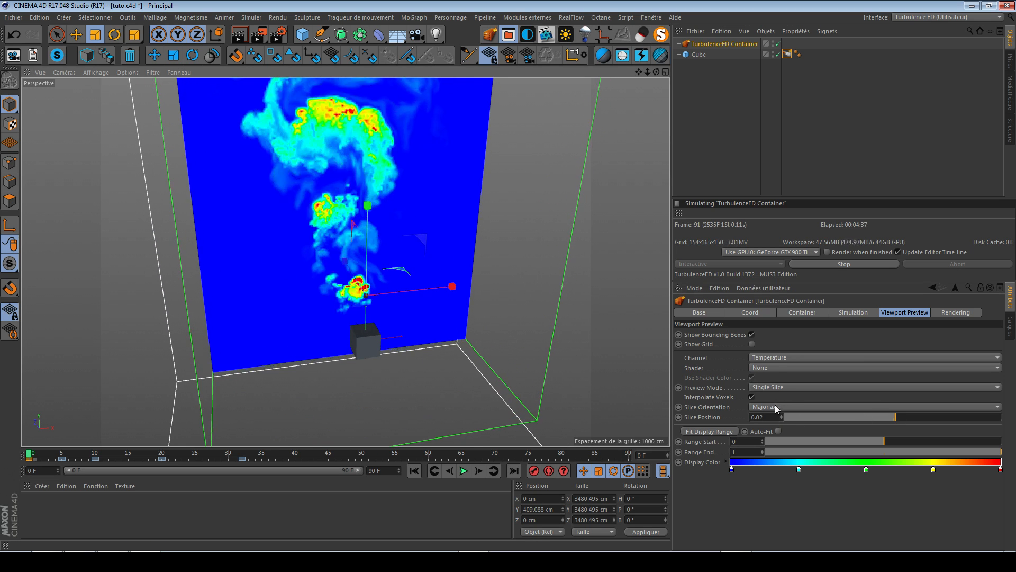
pyautogui.click(779, 387)
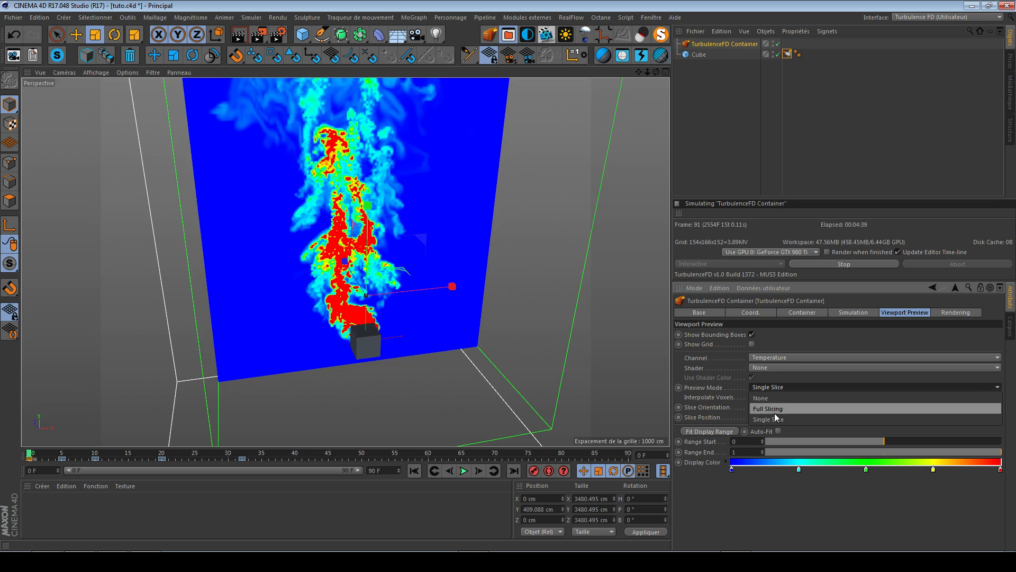
pyautogui.click(772, 412)
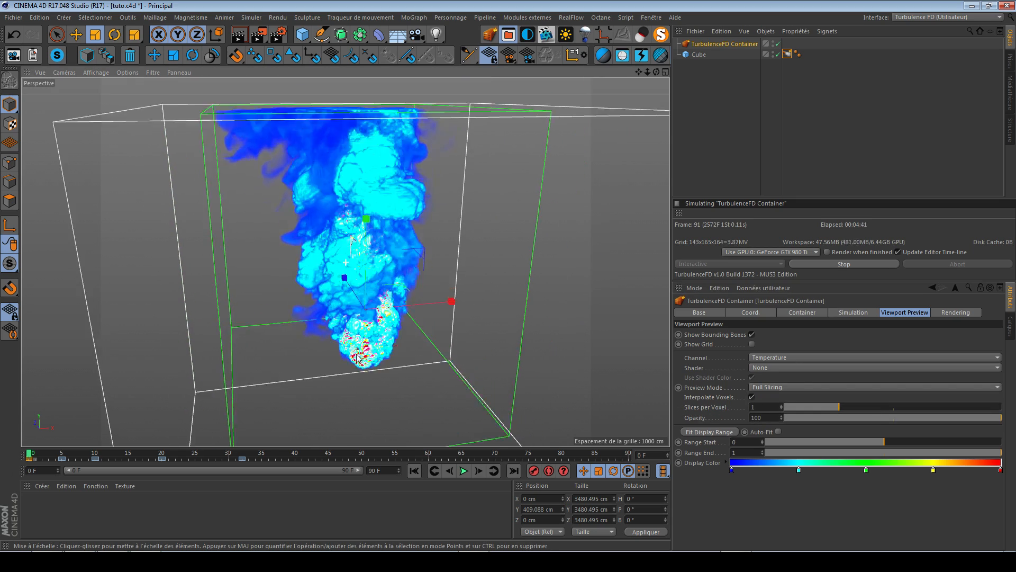
# - Check the container's simulation and resolution settings, and stop the running simulation
pyautogui.click(852, 313)
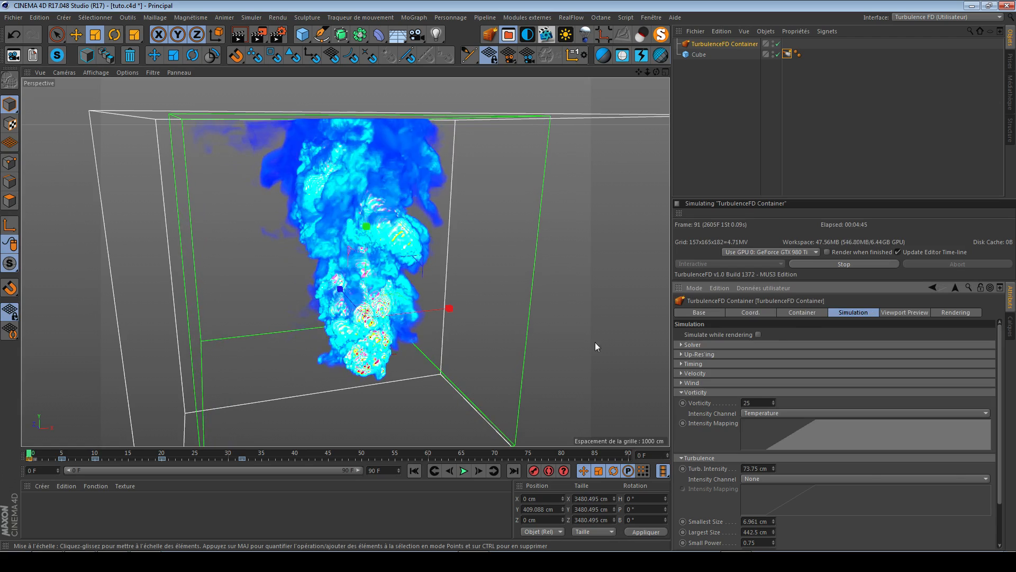
pyautogui.click(801, 313)
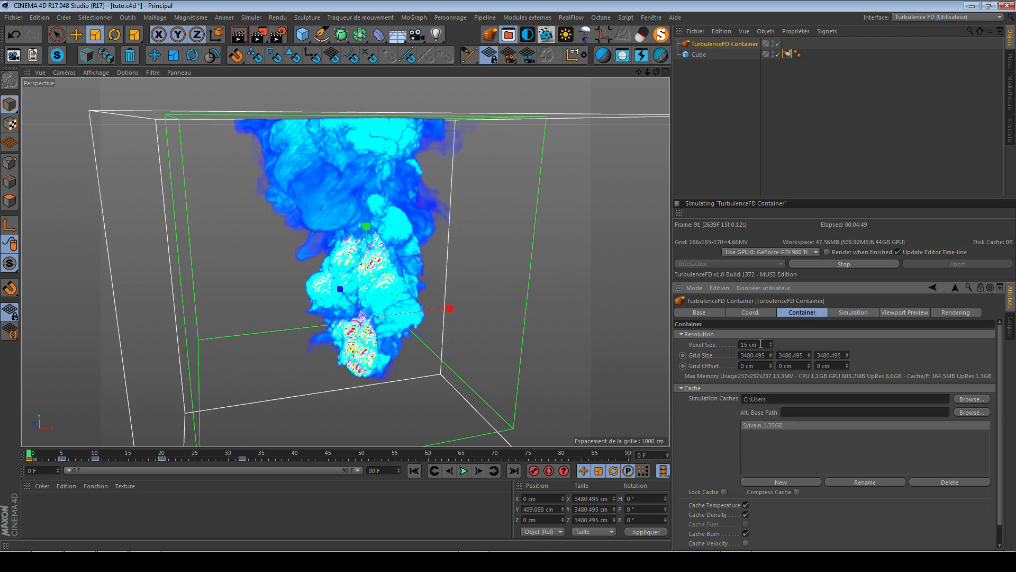
pyautogui.click(852, 311)
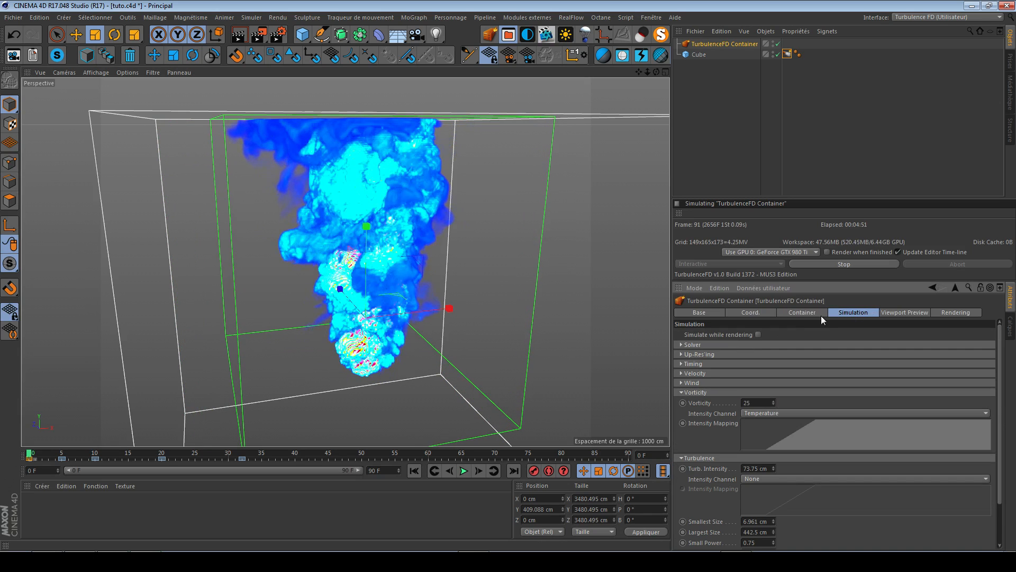
pyautogui.click(821, 264)
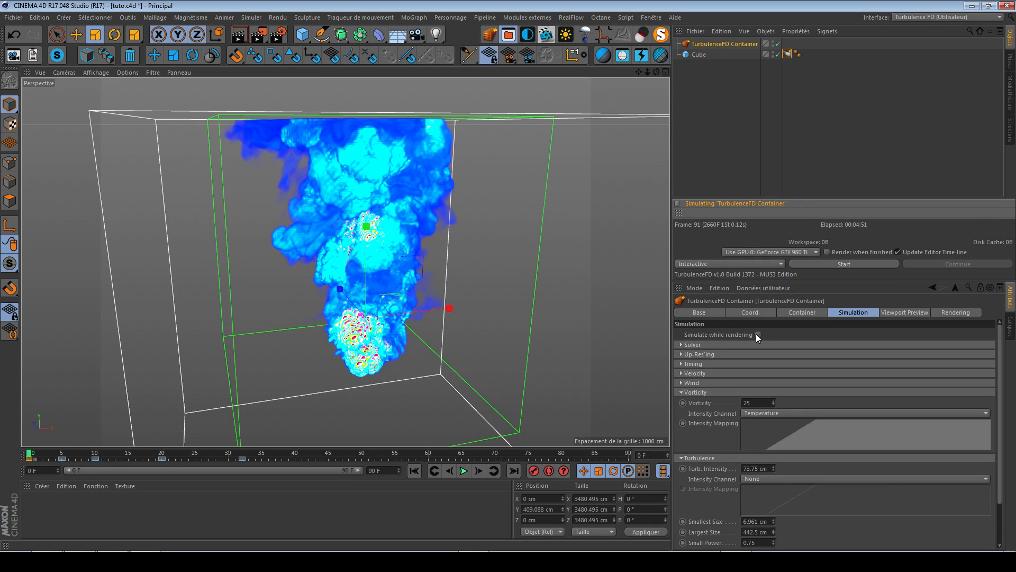
# - Set the TurbulenceFD container's Voxel Size to 10 cm
pyautogui.click(796, 312)
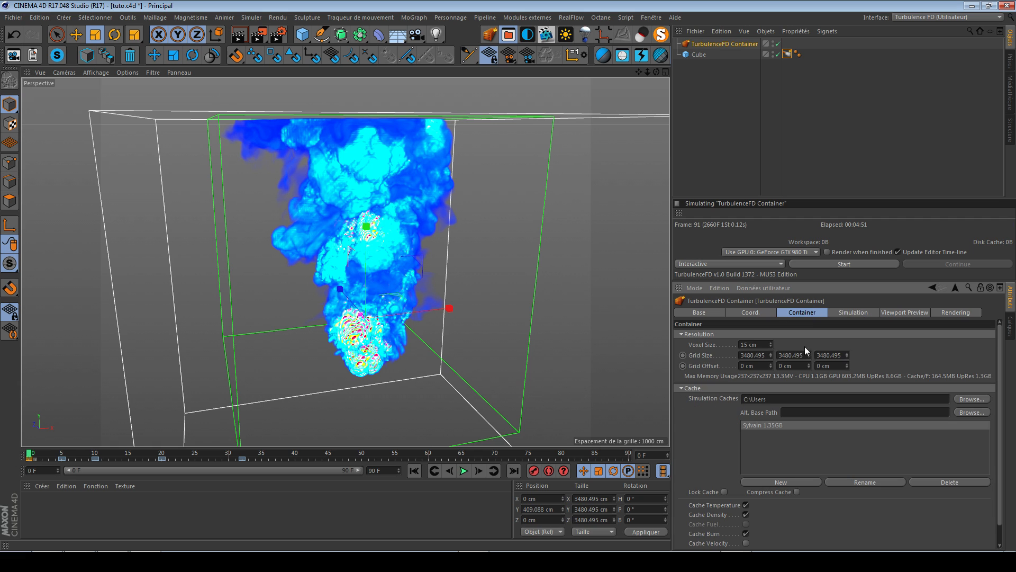
pyautogui.doubleClick(749, 345)
pyautogui.press('BackSpace')
pyautogui.write('10')
pyautogui.press('Return')
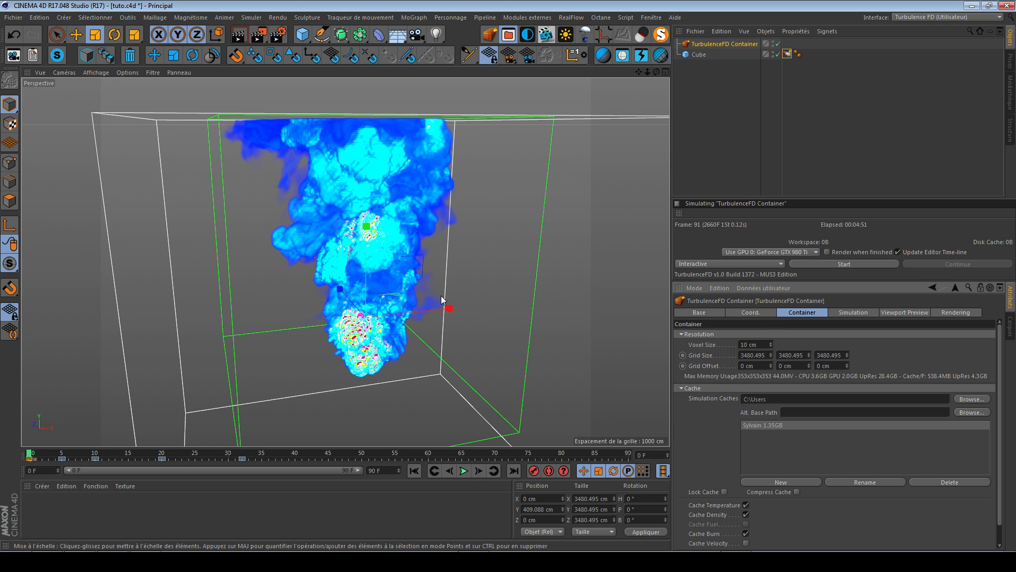
# - Collapse the container's Vorticity and Turbulence settings, and examine its Wind direction and speed settings
pyautogui.keyDown('alt'); pyautogui.moveTo(435, 298); pyautogui.dragTo(338, 349); pyautogui.keyUp('alt')
pyautogui.click(856, 312)
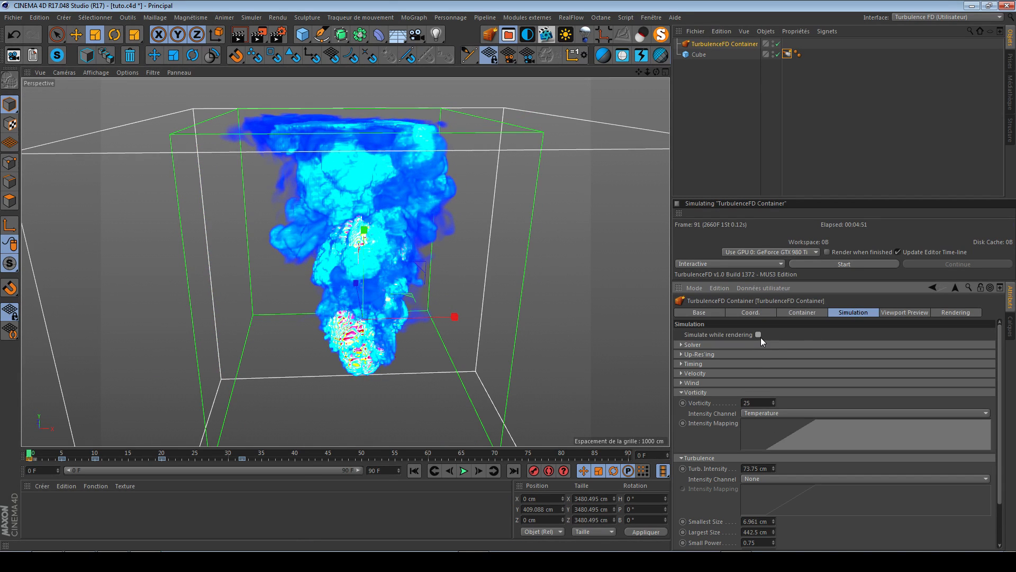
pyautogui.click(704, 391)
pyautogui.click(710, 401)
pyautogui.click(698, 382)
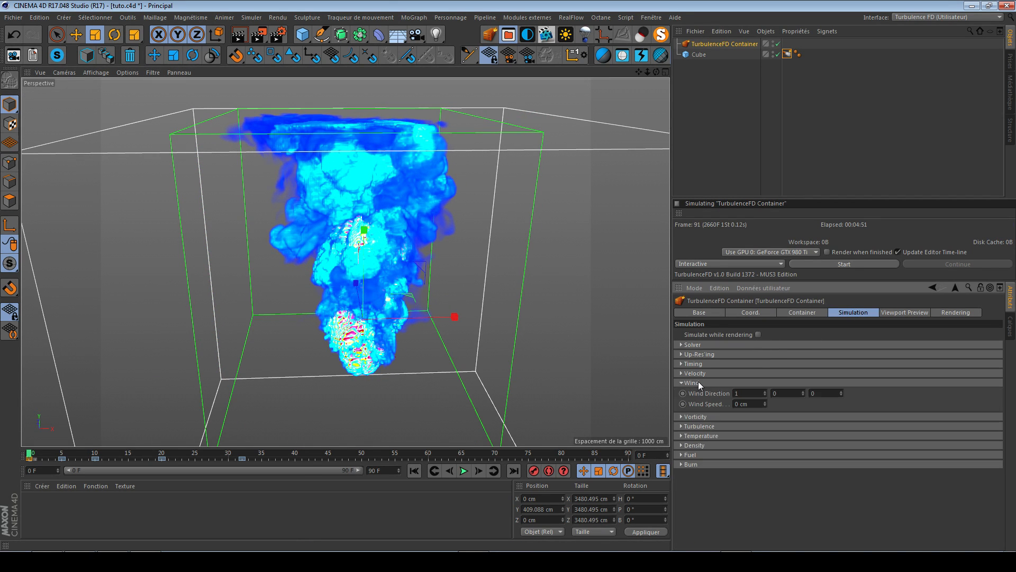
pyautogui.keyDown('alt'); pyautogui.moveTo(374, 350); pyautogui.dragTo(366, 315); pyautogui.keyUp('alt')
# - Check the container's resolution and the cube's emitter settings, and collapse the container's Wind settings
pyautogui.click(802, 313)
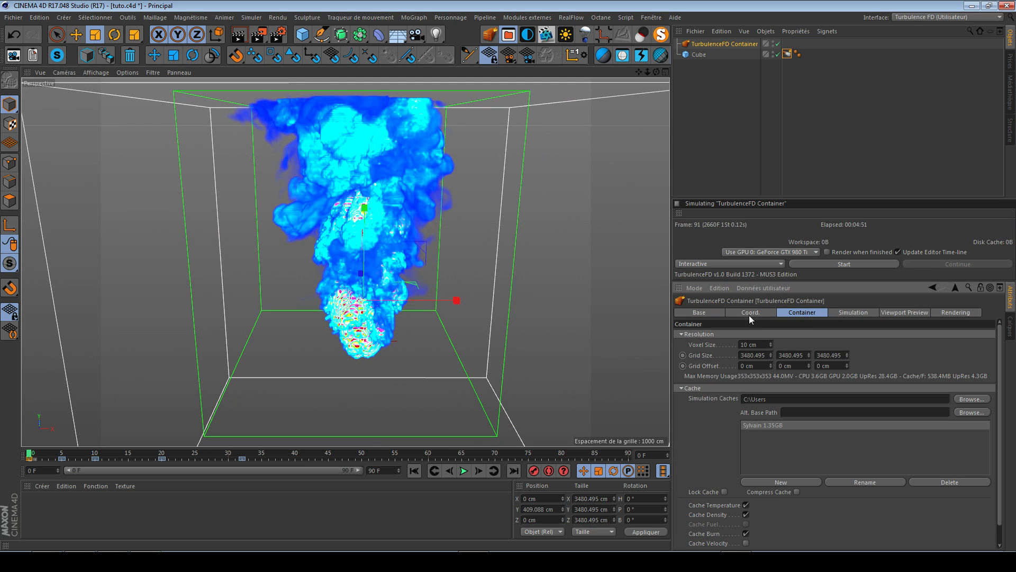
pyautogui.click(788, 55)
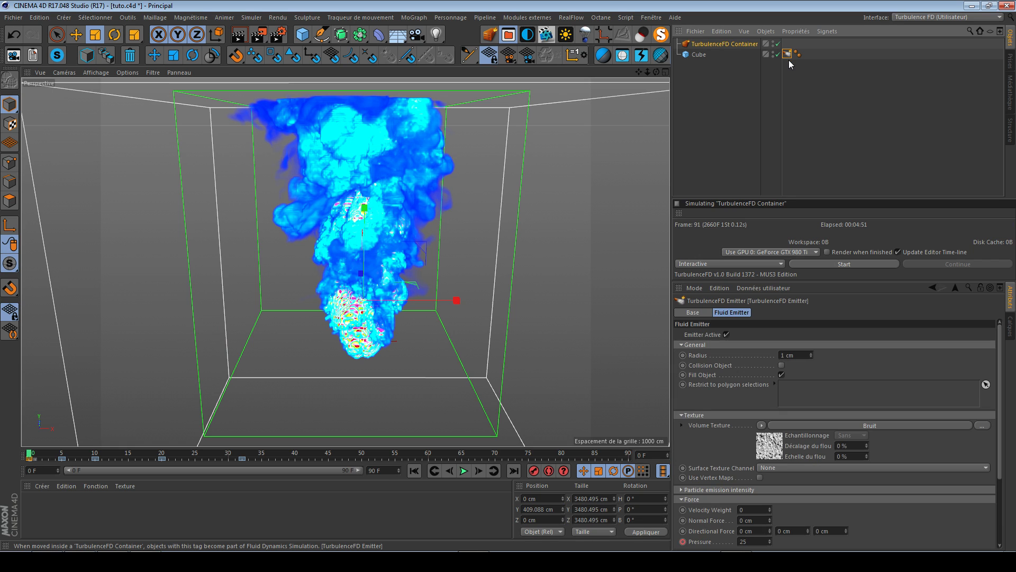
pyautogui.click(738, 44)
pyautogui.click(847, 313)
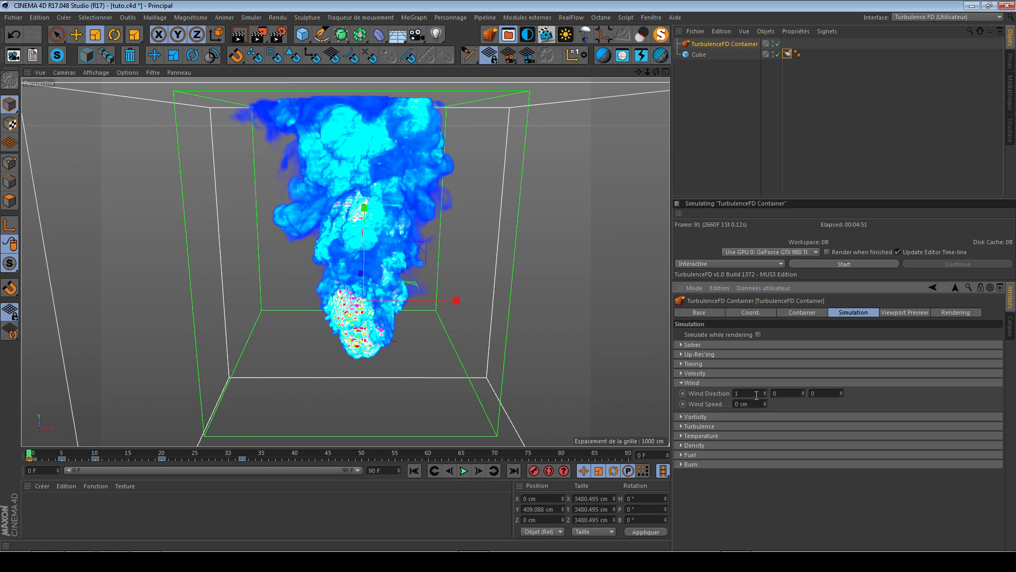
pyautogui.click(709, 382)
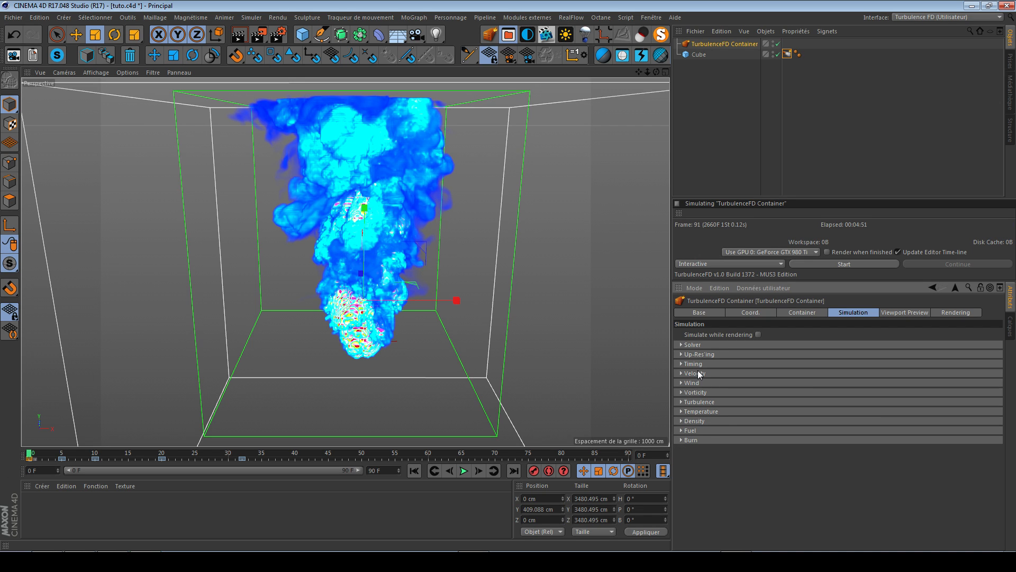
# - Set the container's Timing Time Scale to 100 % and start the simulation
pyautogui.click(711, 365)
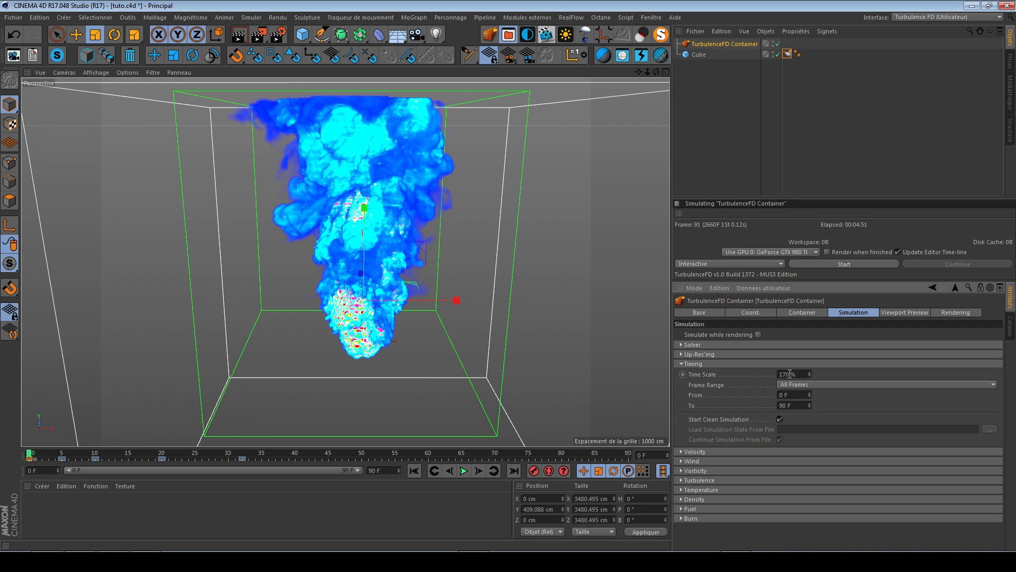
pyautogui.write('10')
pyautogui.press('Return')
pyautogui.keyDown('alt'); pyautogui.moveTo(369, 335); pyautogui.dragTo(344, 357); pyautogui.keyUp('alt')
pyautogui.click(822, 264)
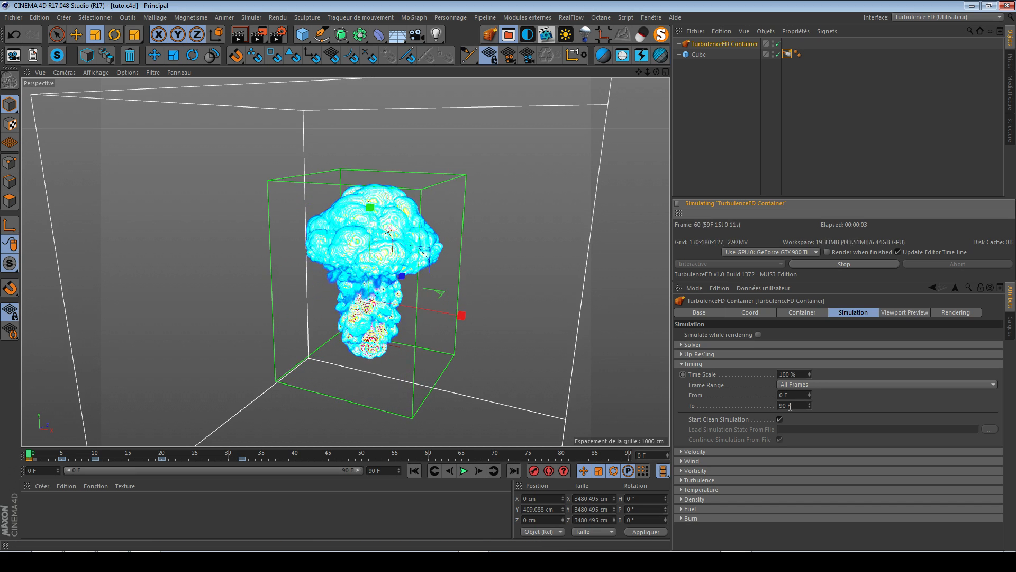
# - Set the container's Time Scale to 500 % during the running simulation
pyautogui.doubleClick(784, 374)
pyautogui.write('500')
pyautogui.press('Return')
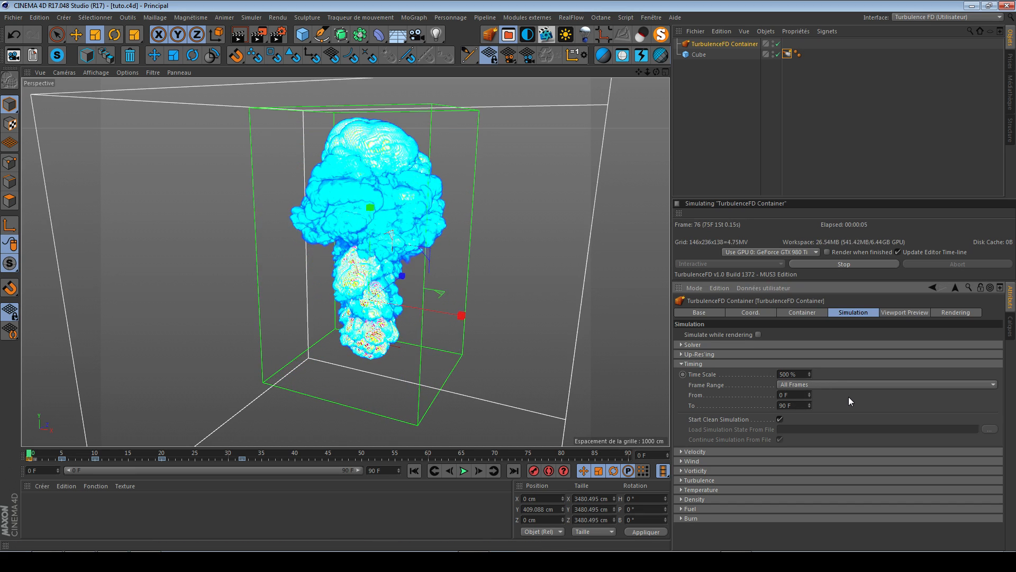
pyautogui.click(459, 289)
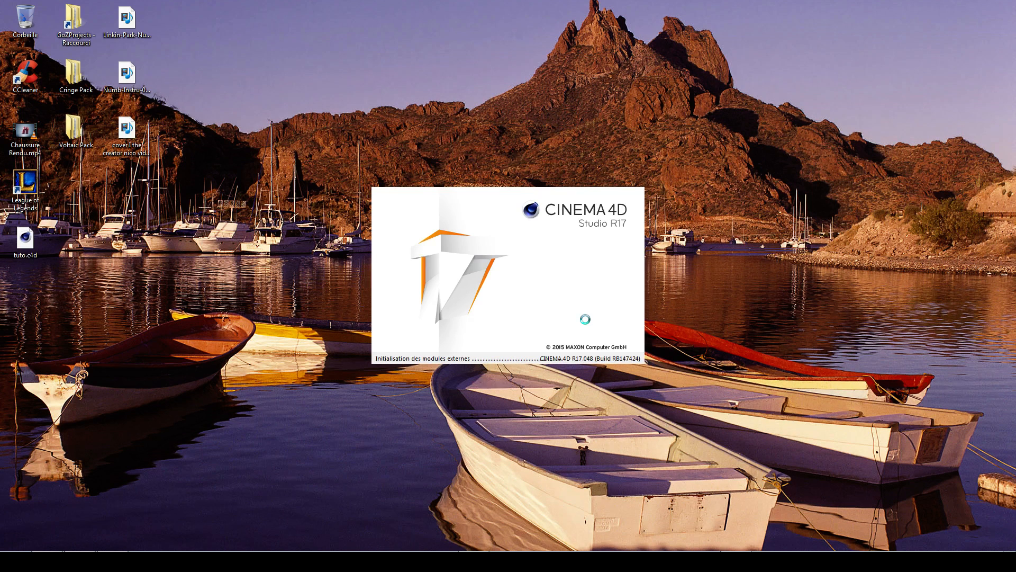
# - Open the container's Timing settings in the reloaded tuto.c4d scene to check its Time Scale
pyautogui.click(575, 318)
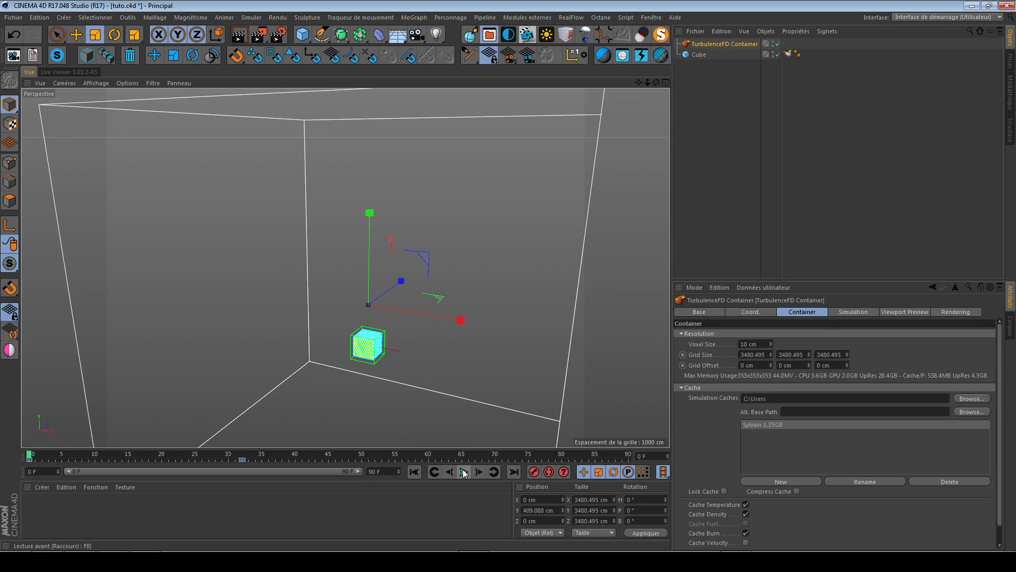
pyautogui.click(463, 472)
pyautogui.click(853, 312)
pyautogui.click(693, 363)
pyautogui.click(781, 372)
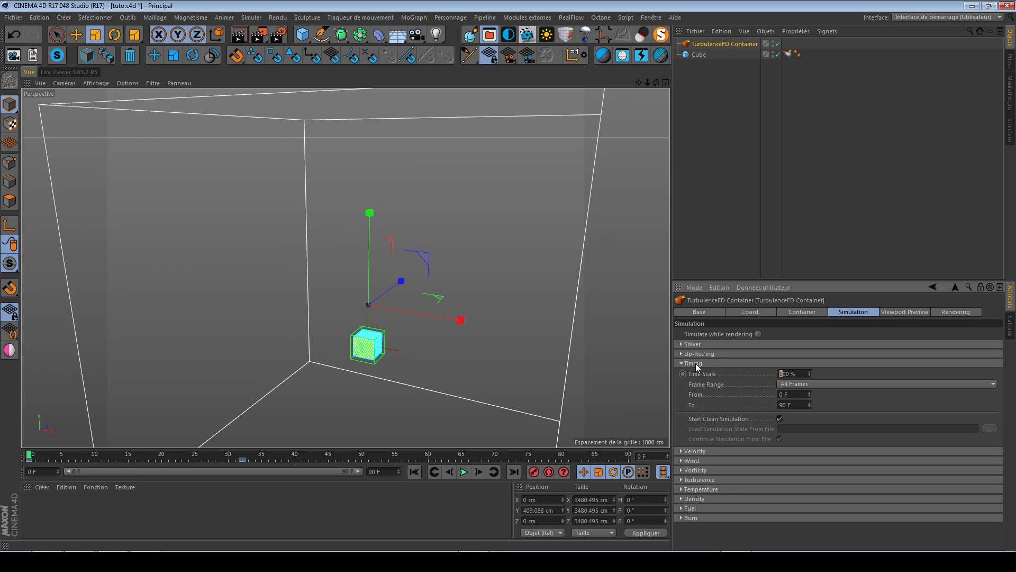
pyautogui.write('3')
# - Switch the interface layout to Turbulence FD (Utilisateur), and collapse the container's Timing settings
pyautogui.click(920, 18)
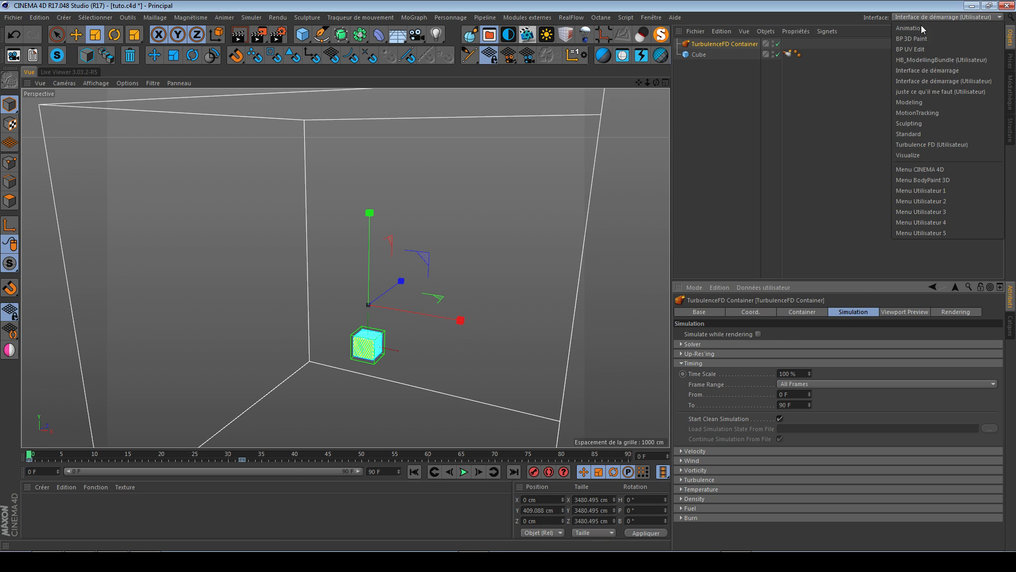
pyautogui.click(949, 141)
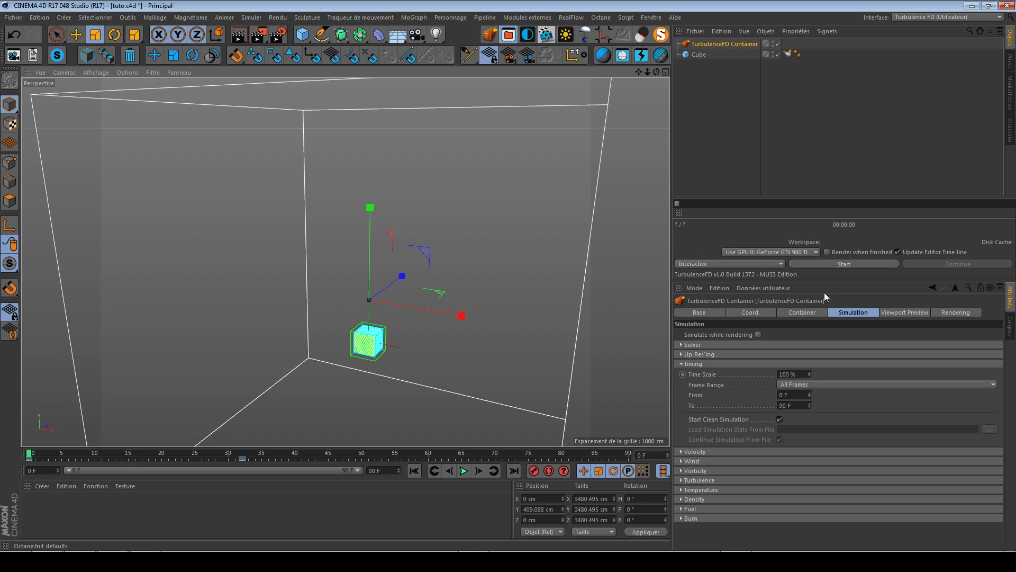
pyautogui.click(692, 363)
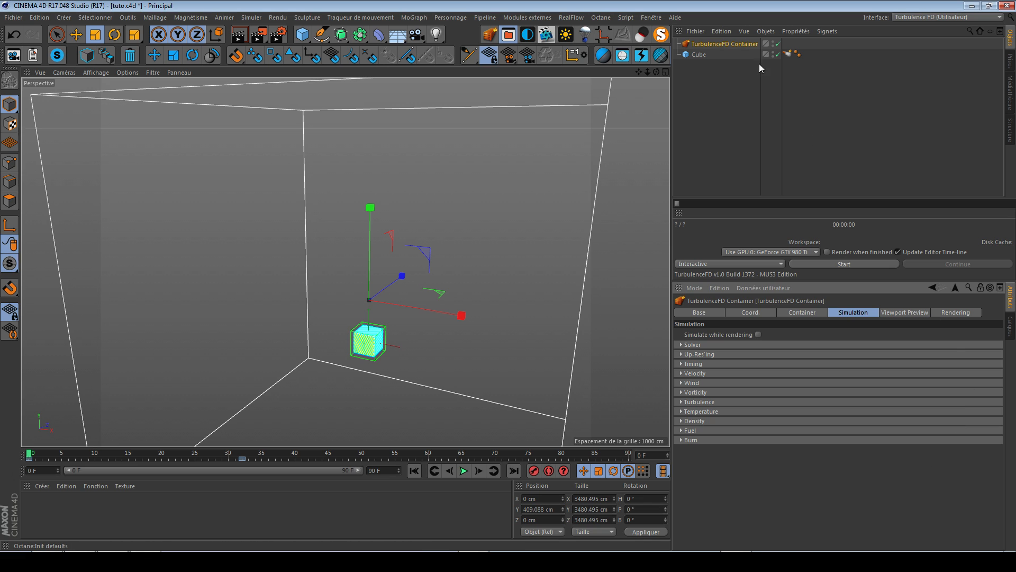
# - Review the container's resolution and cache settings, and open its rendering settings
pyautogui.click(804, 311)
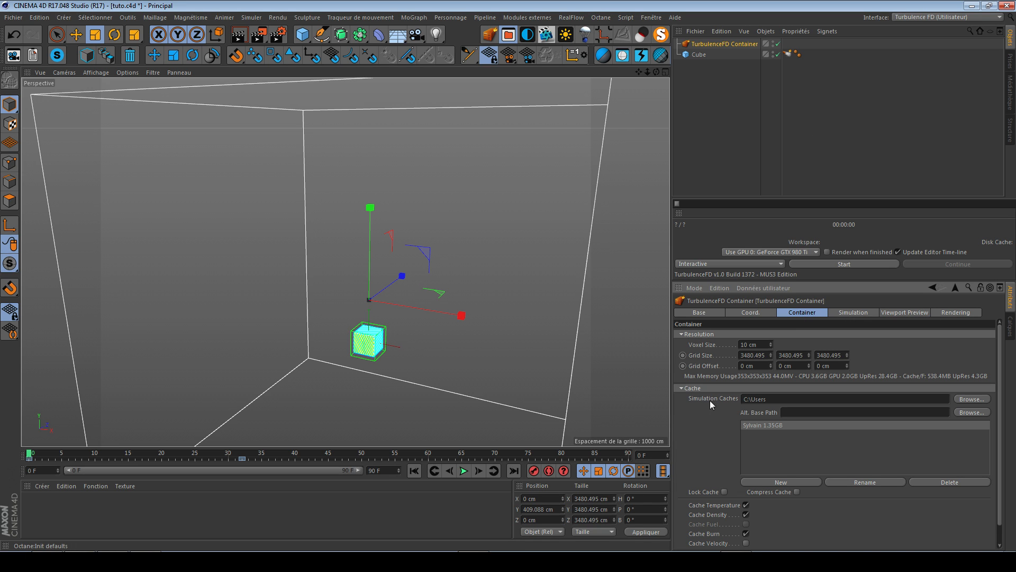
pyautogui.scroll(-1, 713, 389)
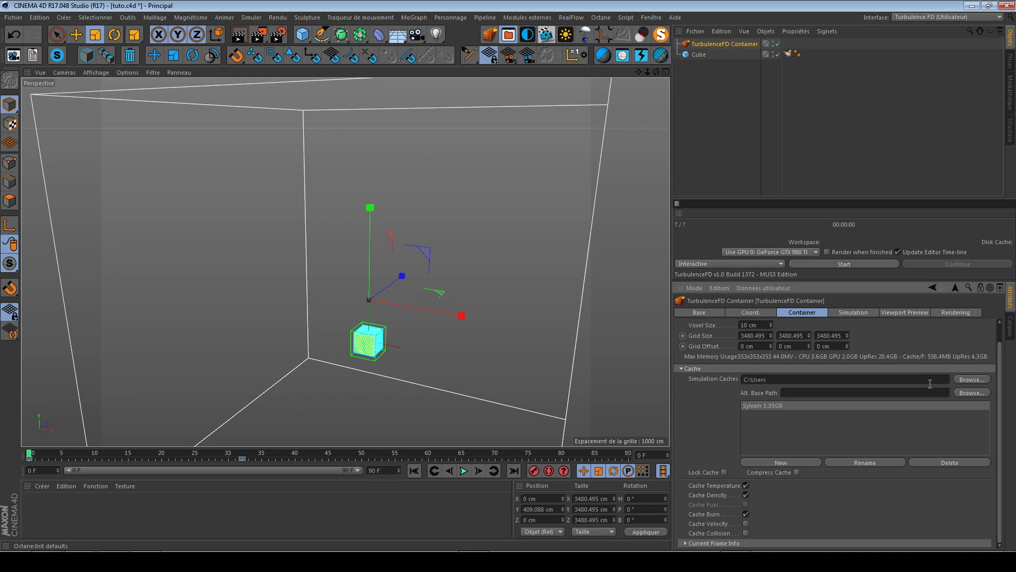
pyautogui.click(921, 312)
pyautogui.click(956, 312)
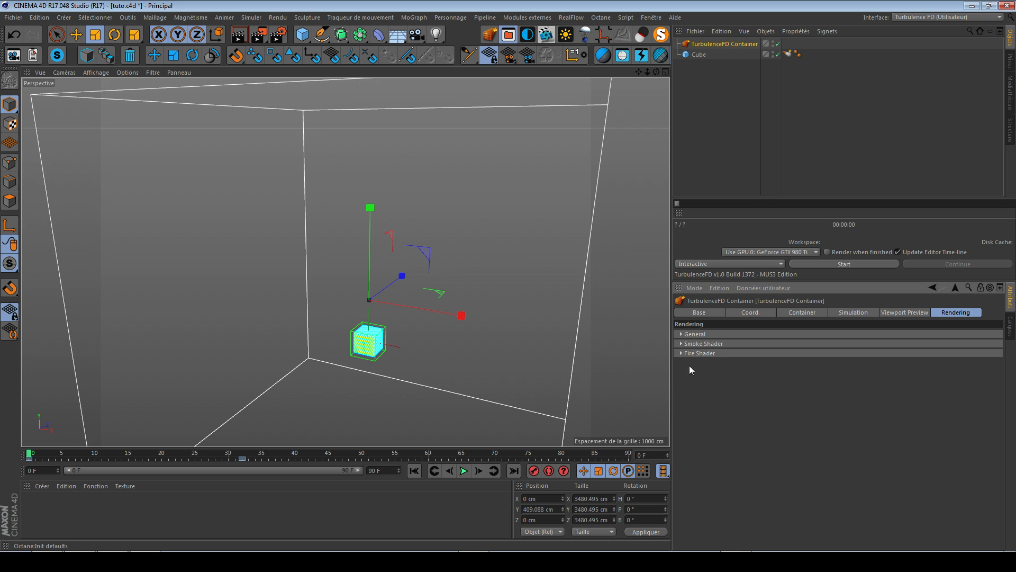
# - Examine the Smoke Shader's Color & Opacity, Sub-Grid Detail and Illumination settings, and collapse the shader
pyautogui.click(708, 343)
pyautogui.click(700, 478)
pyautogui.scroll(-4, 749, 412)
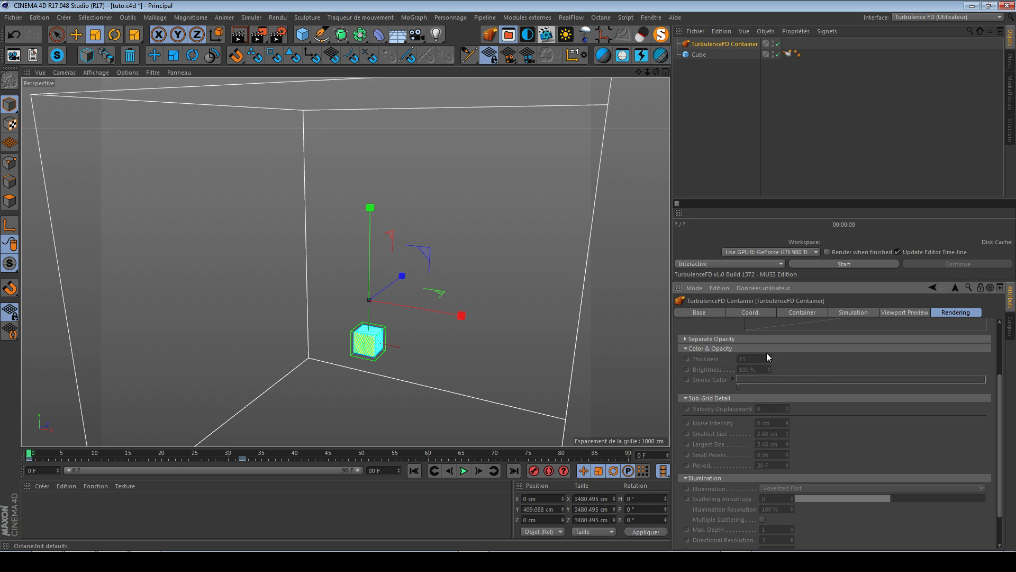
pyautogui.scroll(2, 836, 449)
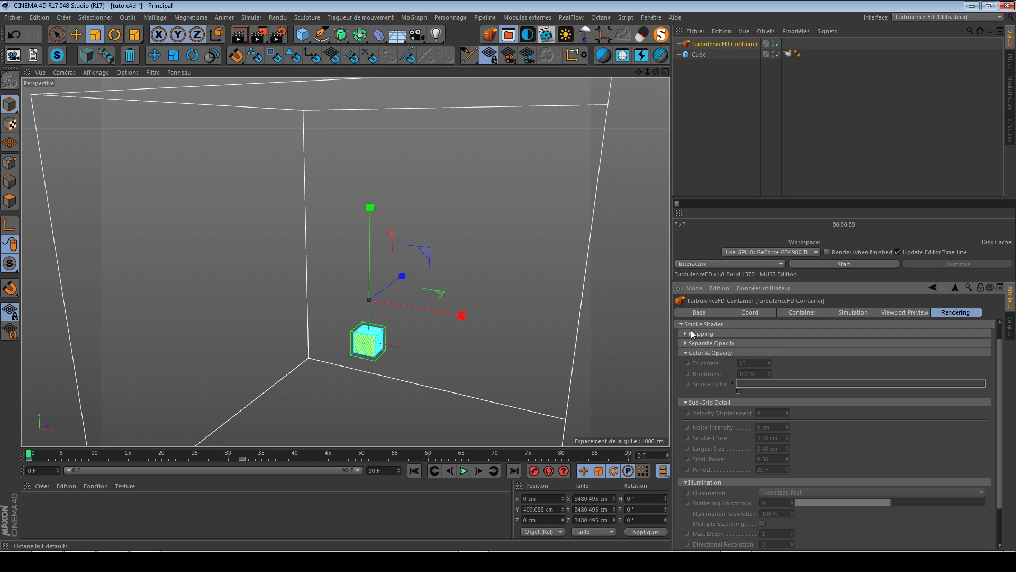
pyautogui.click(693, 333)
pyautogui.click(701, 324)
# - Open the Fire Shader settings and collapse their Mapping section to review the black-body colour settings
pyautogui.click(709, 353)
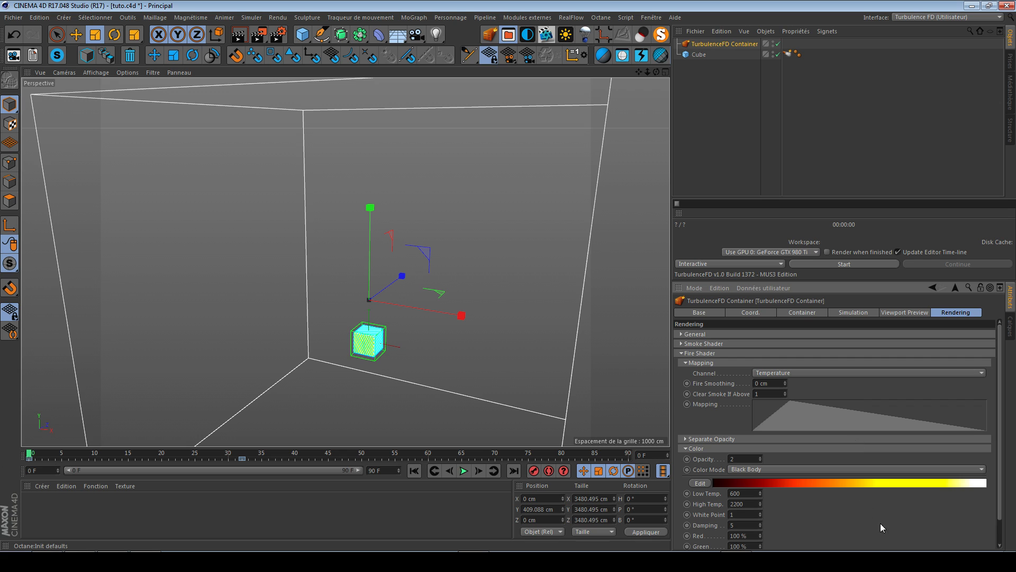
pyautogui.scroll(-1, 880, 527)
pyautogui.click(701, 349)
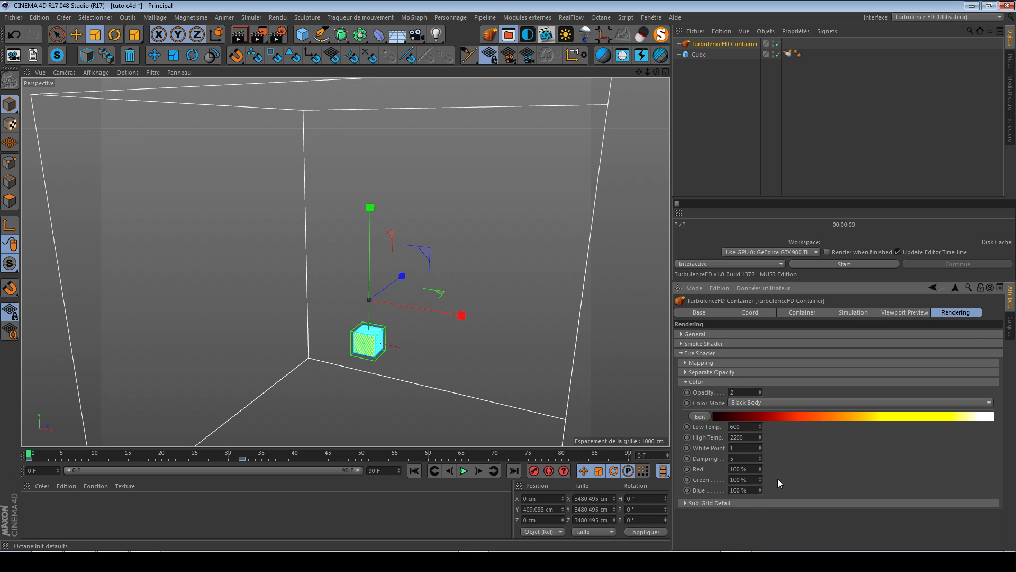
# - Set the Fire Shader's Sub-Grid Detail Velocity Displacement to 1.5 and Noise Intensity to 2 cm
pyautogui.click(722, 502)
pyautogui.scroll(-2, 896, 456)
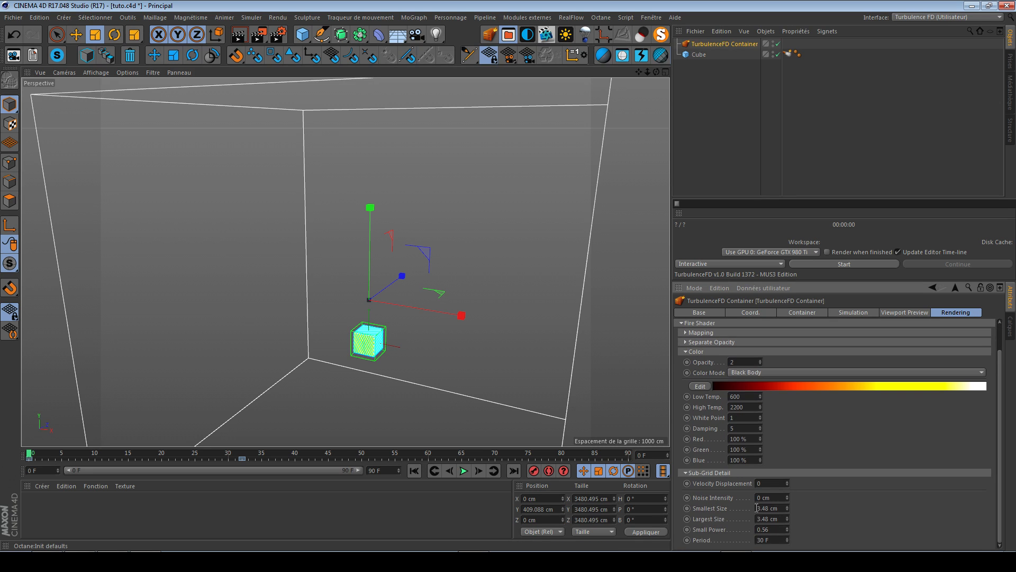
pyautogui.click(770, 483)
pyautogui.write('1.5')
pyautogui.press('Return')
pyautogui.click(763, 498)
pyautogui.write('2')
# - Set the Fire Shader's Sub-Grid Detail Smallest Size to 380 cm, Largest Size to 420 cm and Period to 10 F
pyautogui.click(768, 509)
pyautogui.click(775, 519)
pyautogui.write('420')
pyautogui.press('Return')
pyautogui.write('380')
pyautogui.press('Return')
pyautogui.moveTo(762, 539); pyautogui.dragTo(713, 515)
pyautogui.write('10')
pyautogui.click(764, 539)
pyautogui.scroll(1, 868, 439)
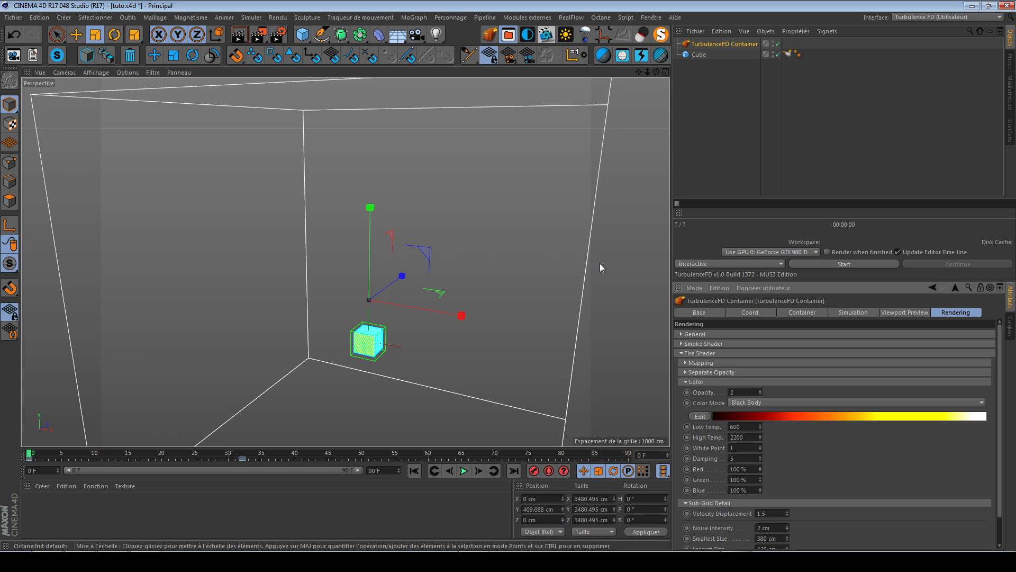
# - Collapse the Fire Shader, and set the general rendering Step Size and Shadow Step Size to 100 %
pyautogui.click(704, 353)
pyautogui.click(705, 335)
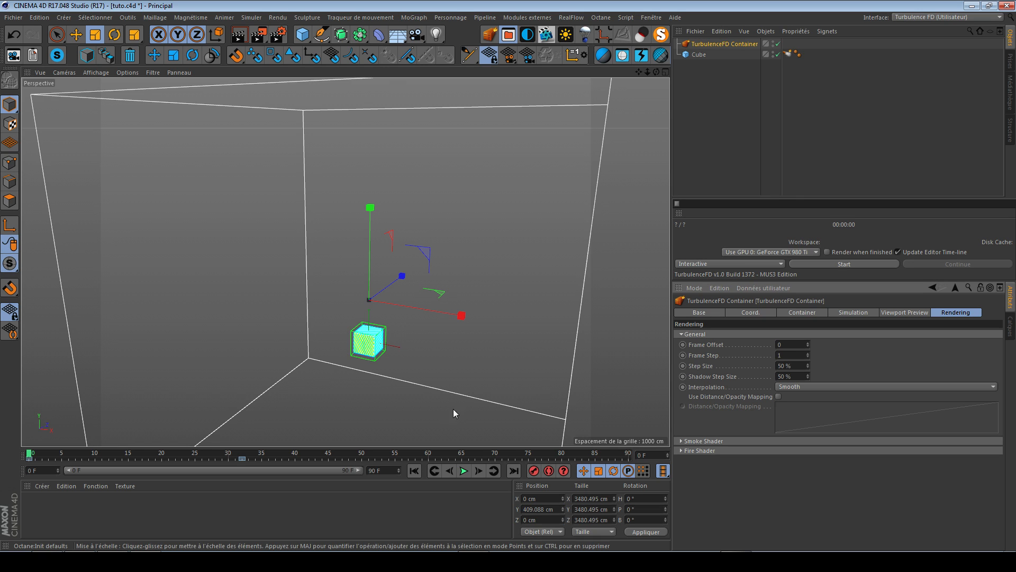
pyautogui.doubleClick(793, 366)
pyautogui.write('100')
pyautogui.press('Tab')
# - Examine the Smoke Shader's mapping, detail and illumination settings, and recheck the container's simulation and cache settings
pyautogui.click(704, 441)
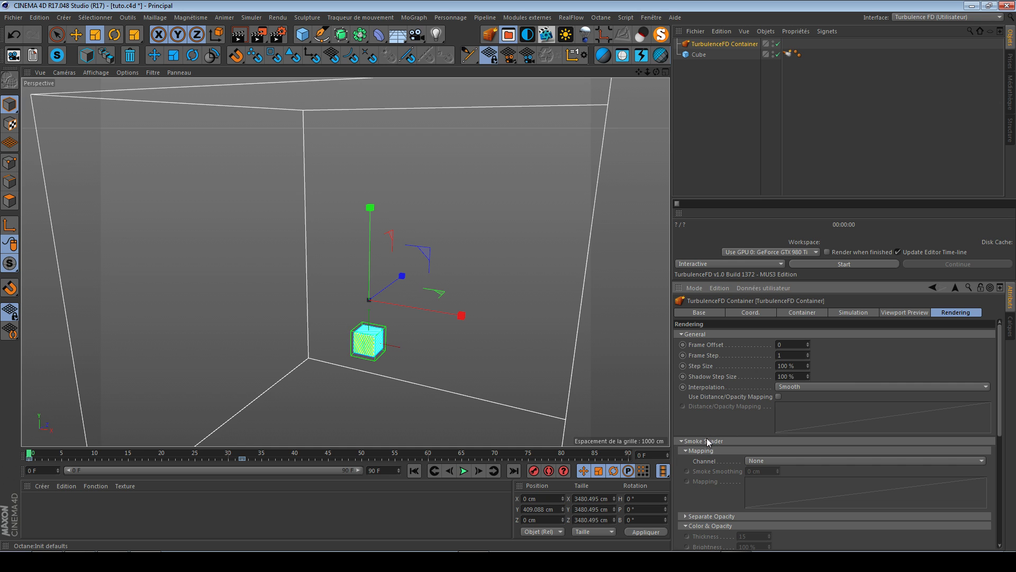
pyautogui.scroll(-5, 741, 423)
pyautogui.scroll(-3, 837, 487)
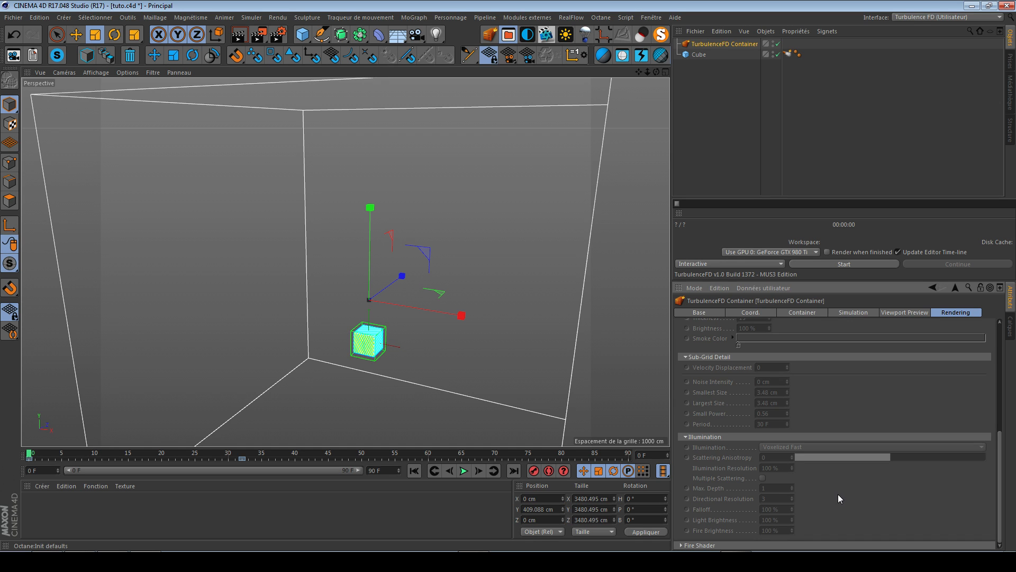
pyautogui.scroll(8, 757, 464)
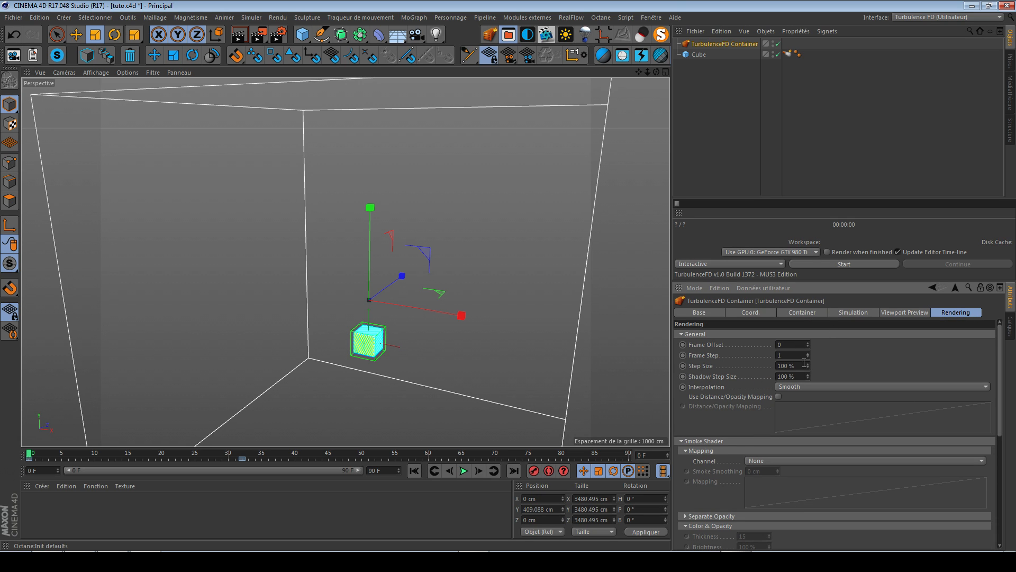
pyautogui.click(852, 312)
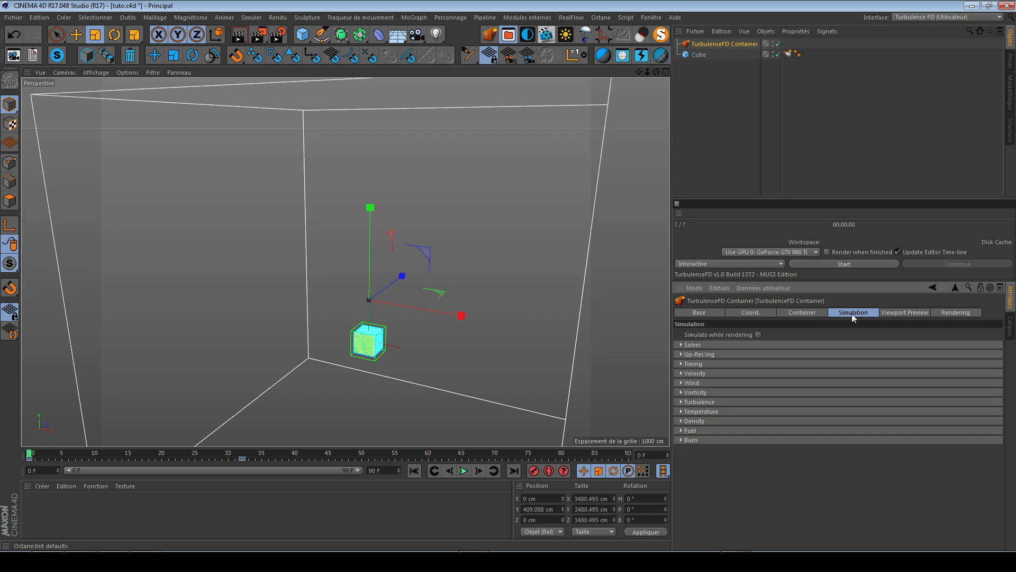
pyautogui.click(801, 312)
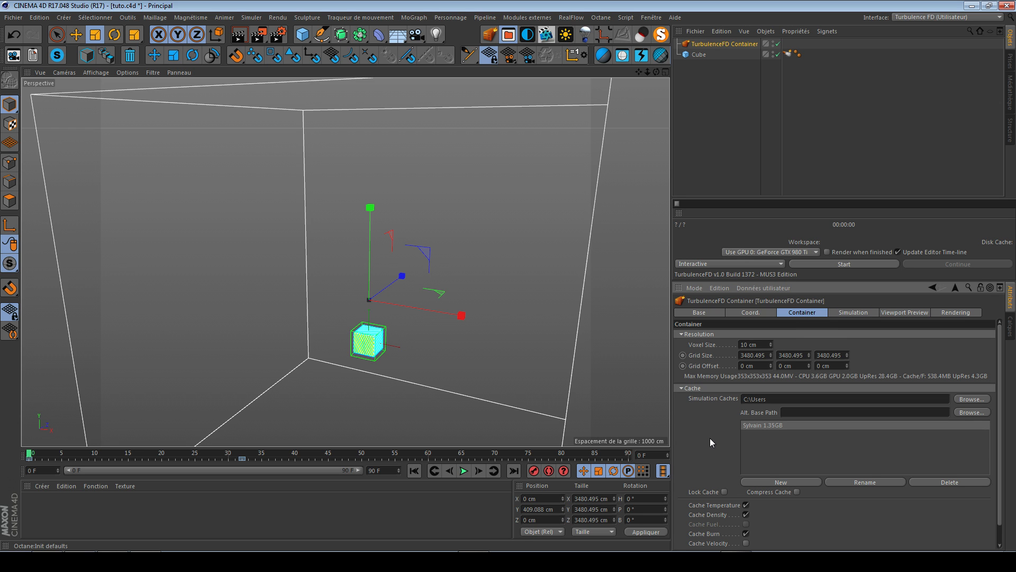
# - Switch to Chrome to view the trainer's course page on tuto.com, and return to Cinema 4D
pyautogui.hotkey('alt', 'Tab')
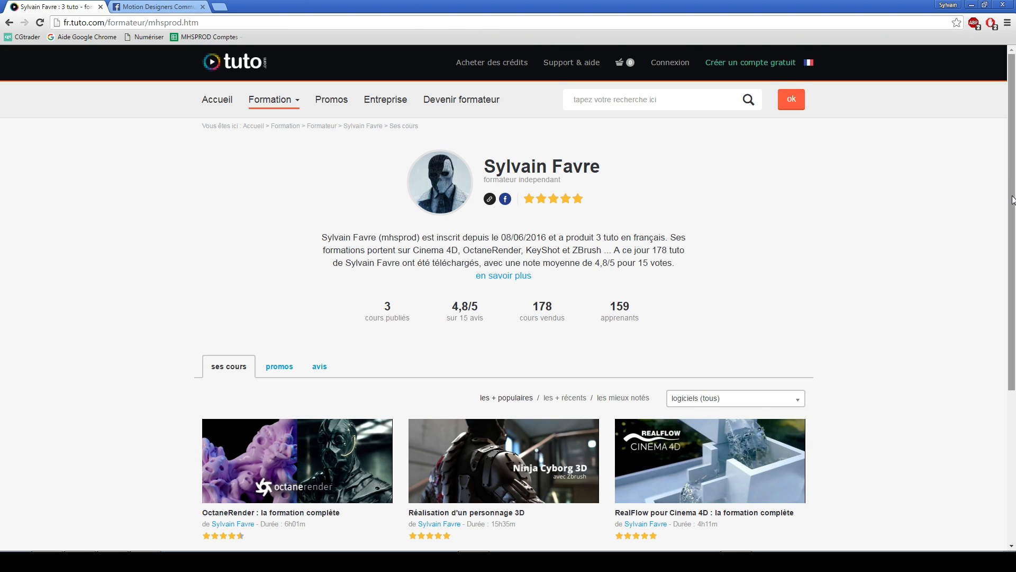
pyautogui.scroll(-1, 1014, 213)
pyautogui.scroll(1, 1006, 195)
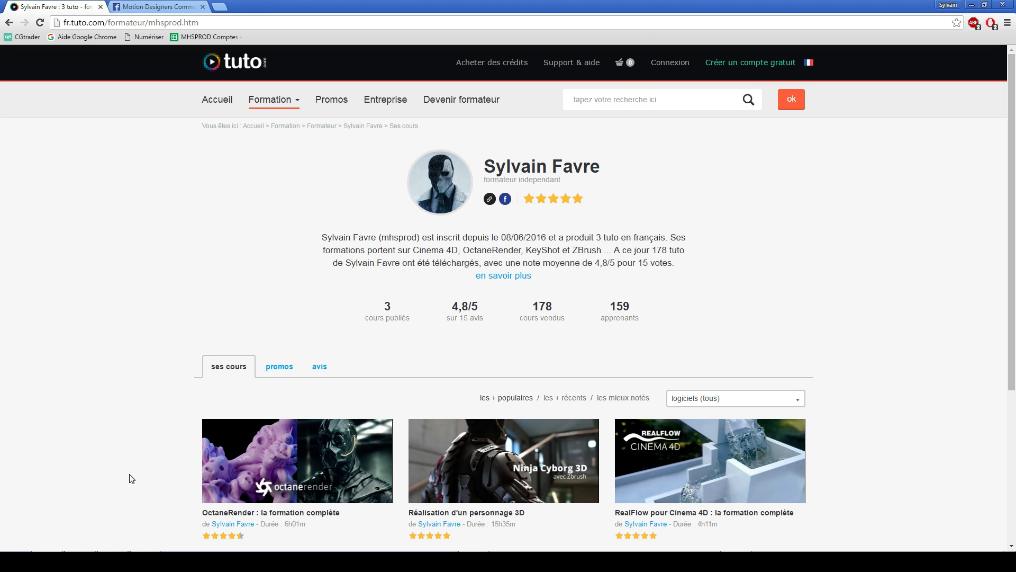
pyautogui.click(149, 552)
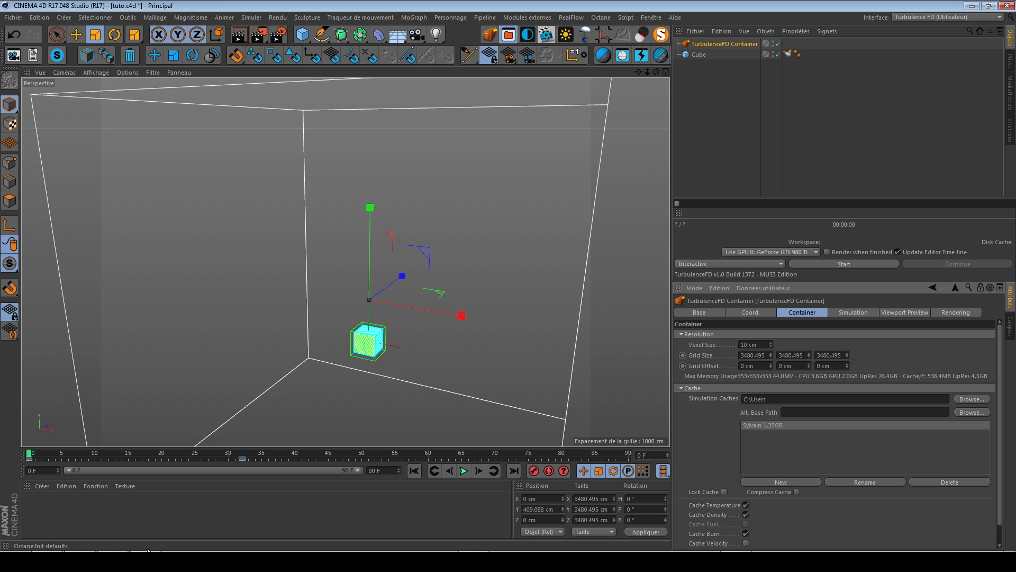
# - Deselect the TurbulenceFD Container and look over the cube inside it
pyautogui.click(252, 18)
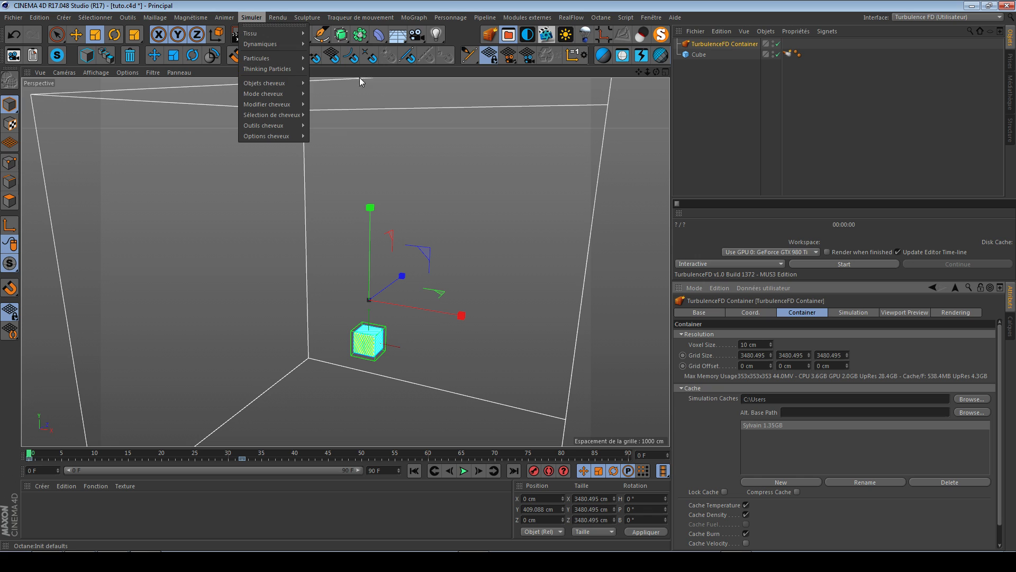
pyautogui.click(725, 147)
pyautogui.click(725, 147)
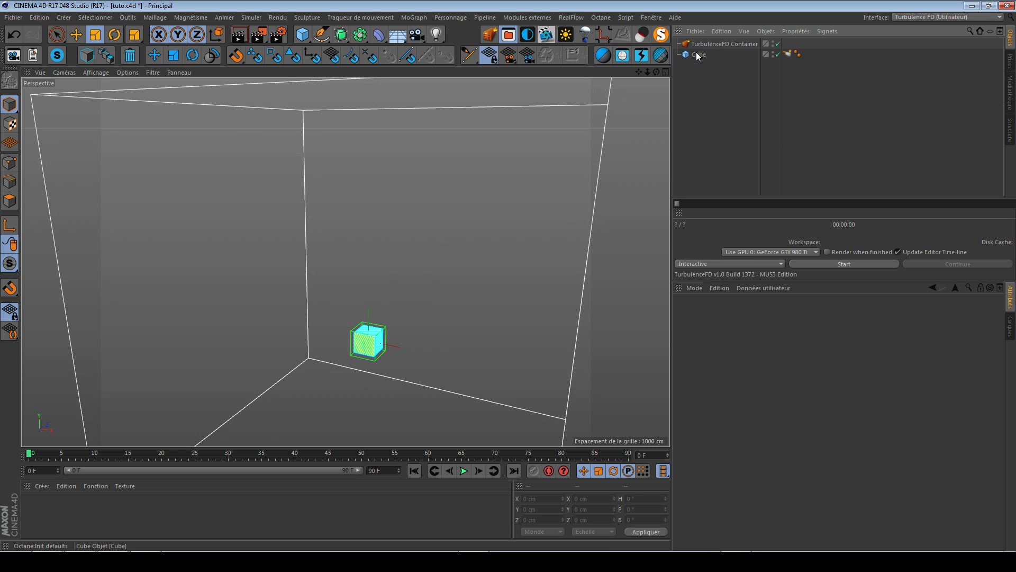
pyautogui.keyDown('alt'); pyautogui.moveTo(372, 348); pyautogui.dragTo(324, 341); pyautogui.keyUp('alt')
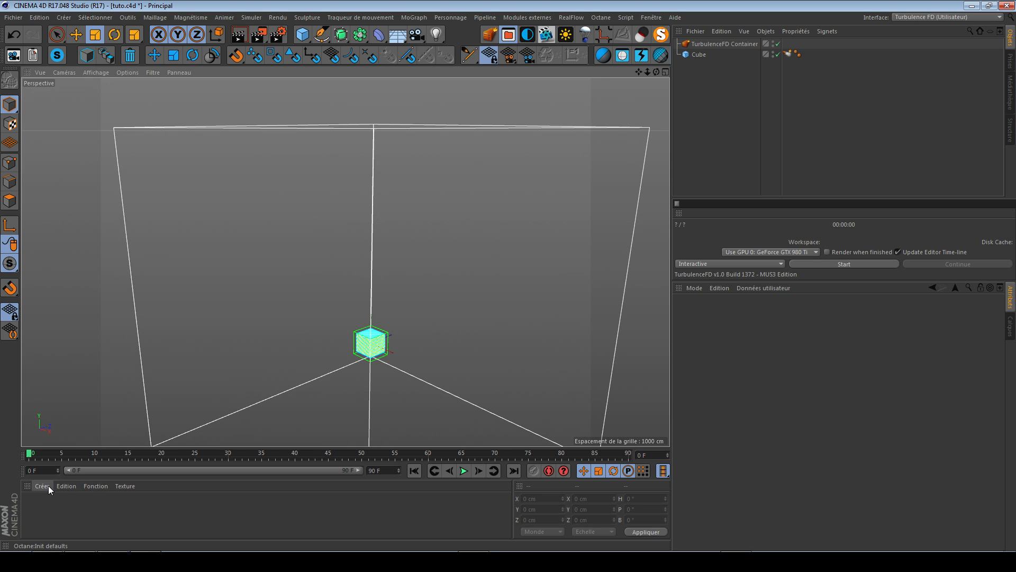
pyautogui.keyDown('alt'); pyautogui.moveTo(367, 358); pyautogui.dragTo(372, 235); pyautogui.keyUp('alt')
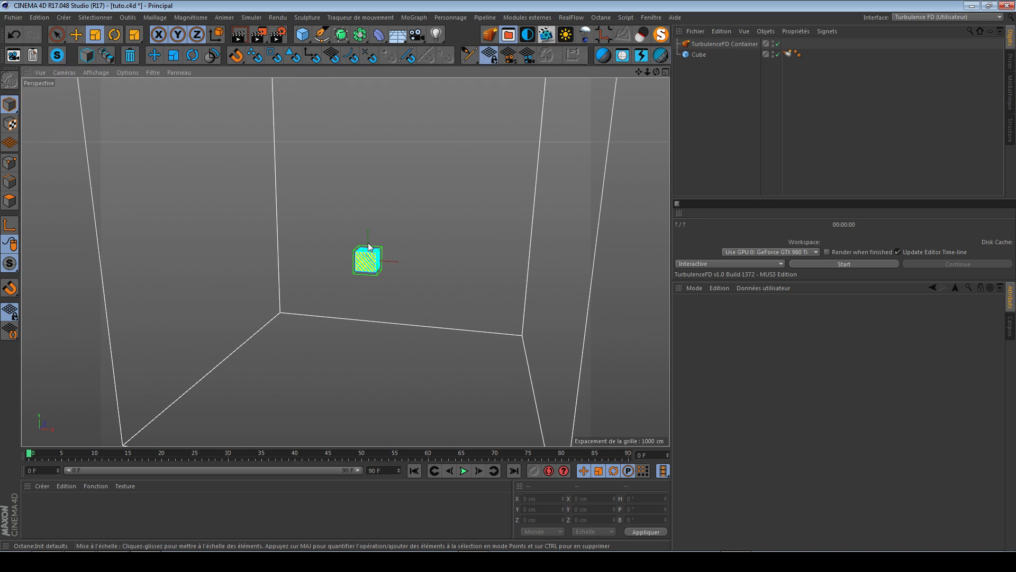
# - Select the TurbulenceFD Container and review its resolution and cache settings
pyautogui.click(724, 43)
pyautogui.click(725, 119)
pyautogui.click(724, 43)
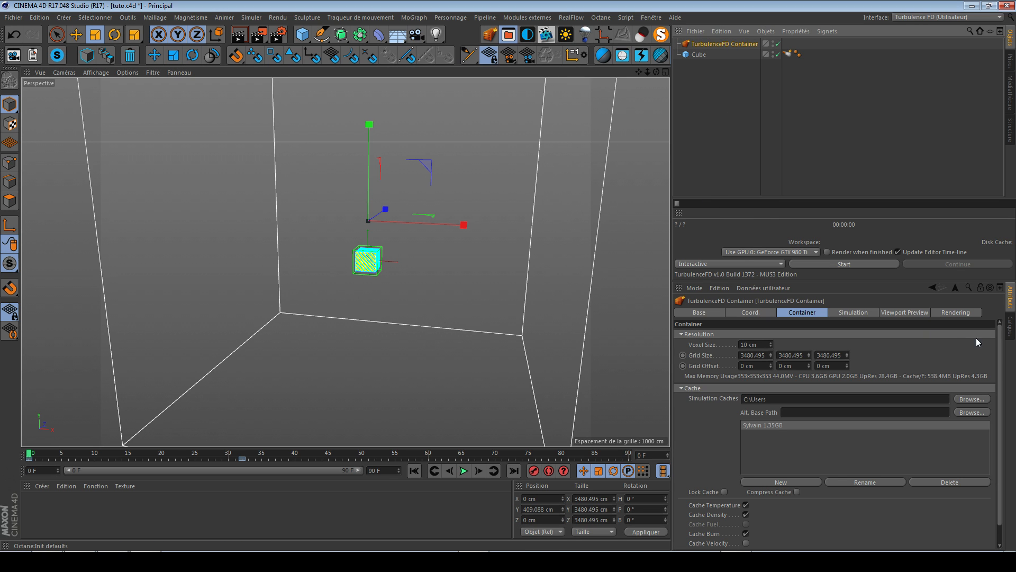
pyautogui.moveTo(999, 362); pyautogui.dragTo(1007, 409)
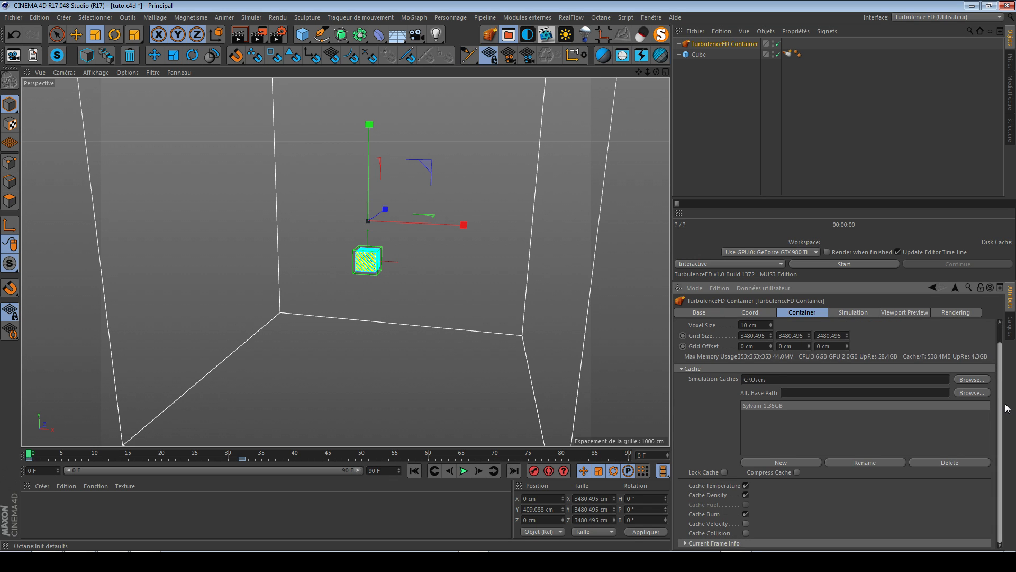
pyautogui.scroll(1, 912, 356)
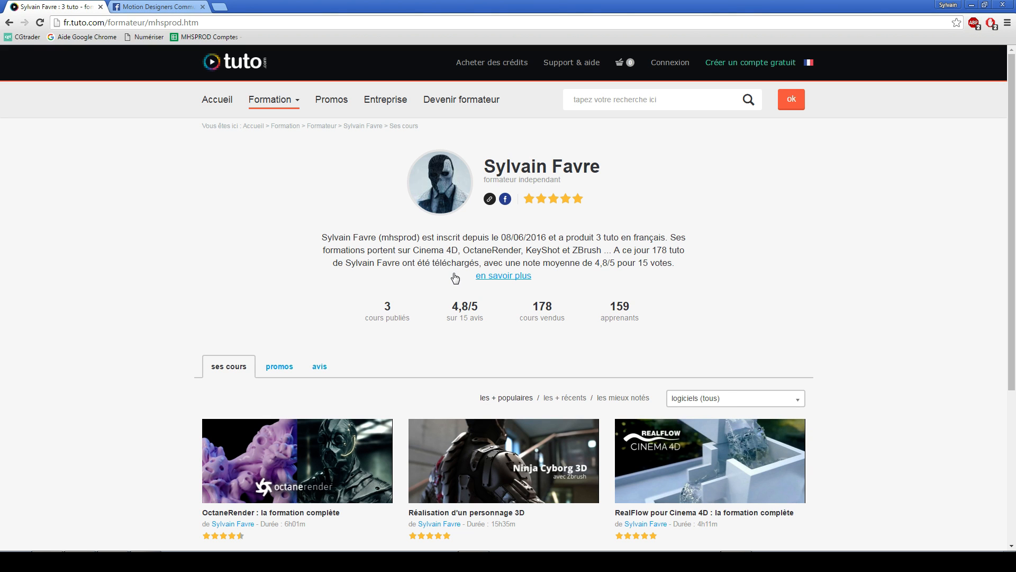
# - Switch to Chrome, open the Motion Designers Community Facebook group, and look through its recent posts before returning to the start of the page
pyautogui.click(156, 6)
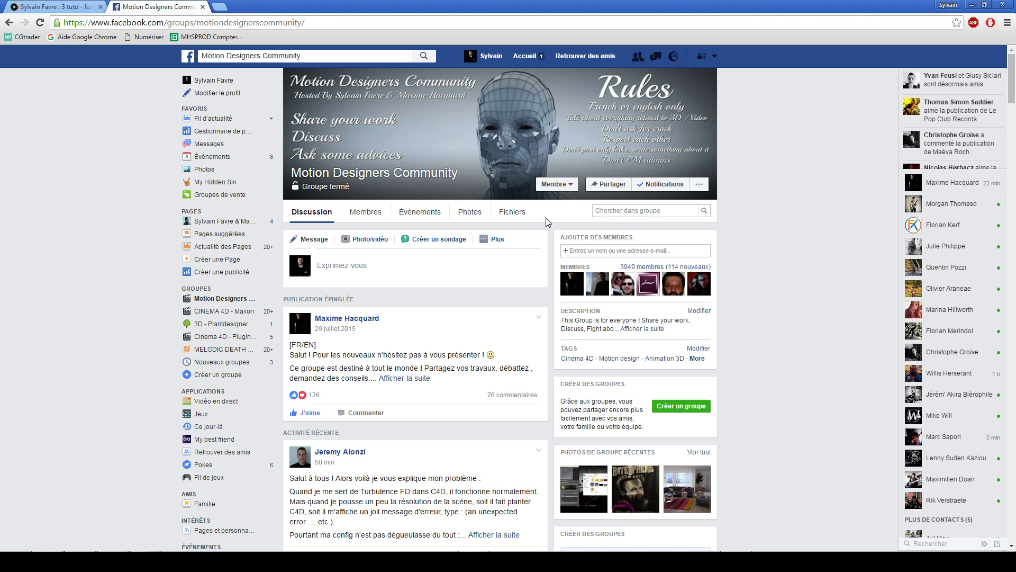
pyautogui.scroll(-3, 507, 269)
pyautogui.scroll(-2, 507, 269)
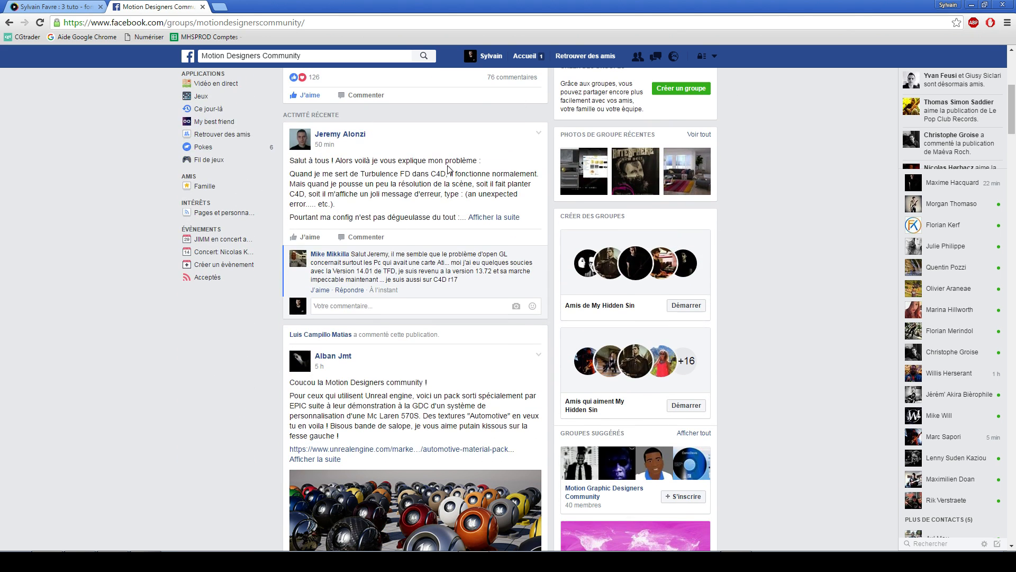
pyautogui.scroll(-1, 434, 172)
pyautogui.scroll(-2, 421, 169)
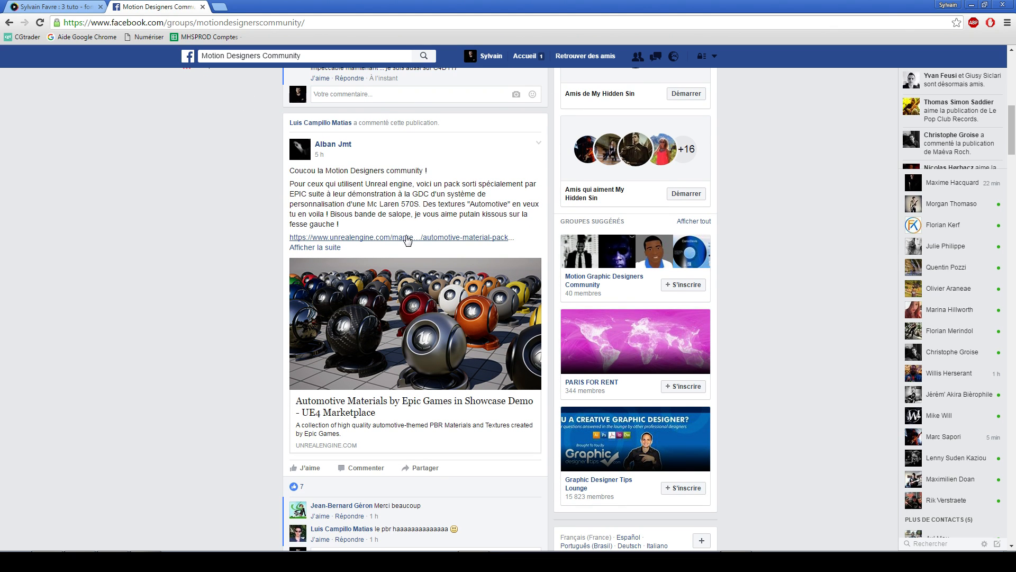
pyautogui.scroll(-1, 424, 248)
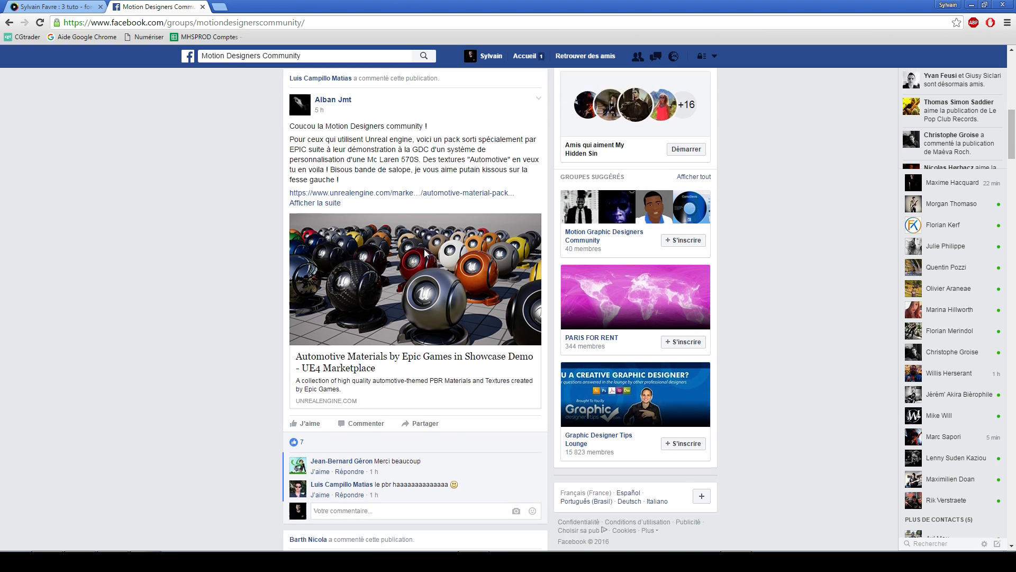
pyautogui.scroll(-8, 424, 249)
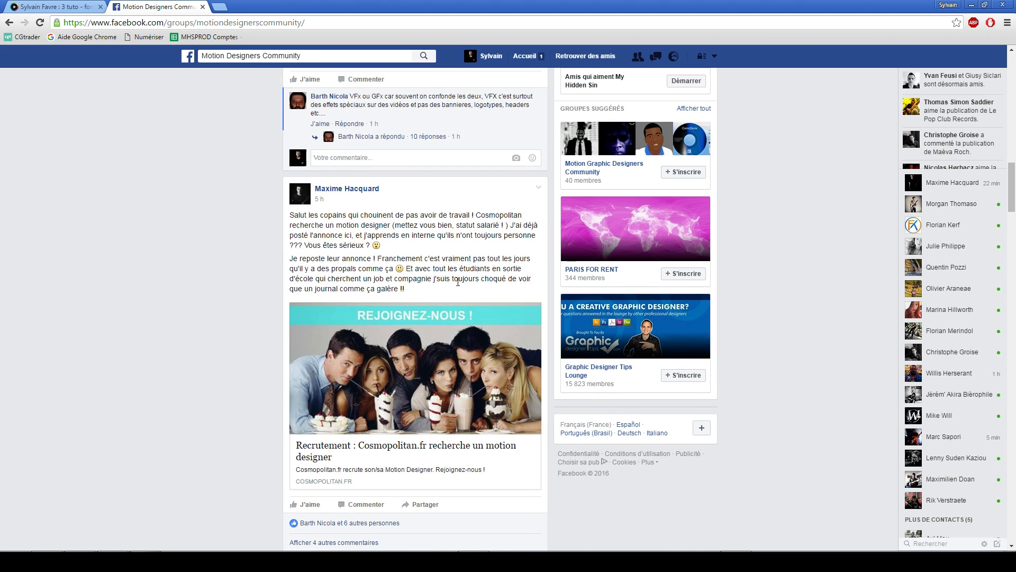
pyautogui.scroll(-2, 464, 140)
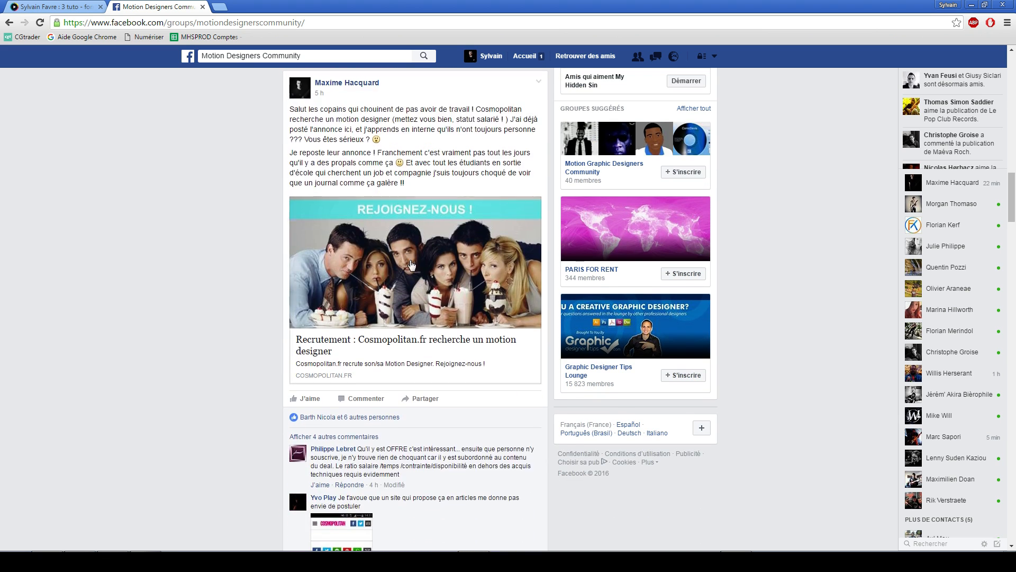
pyautogui.scroll(-10, 412, 263)
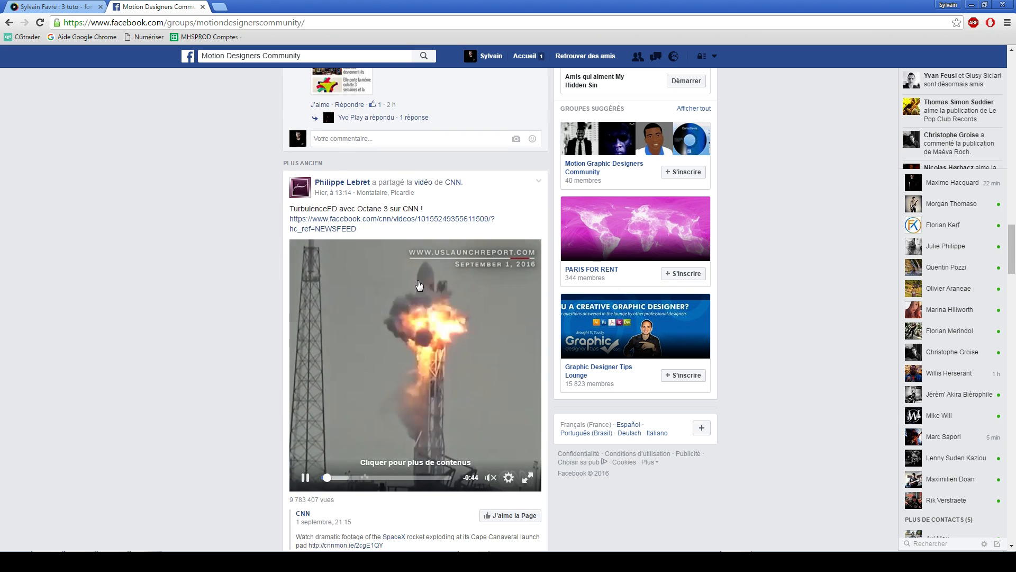
pyautogui.scroll(-12, 418, 285)
pyautogui.scroll(-9, 780, 331)
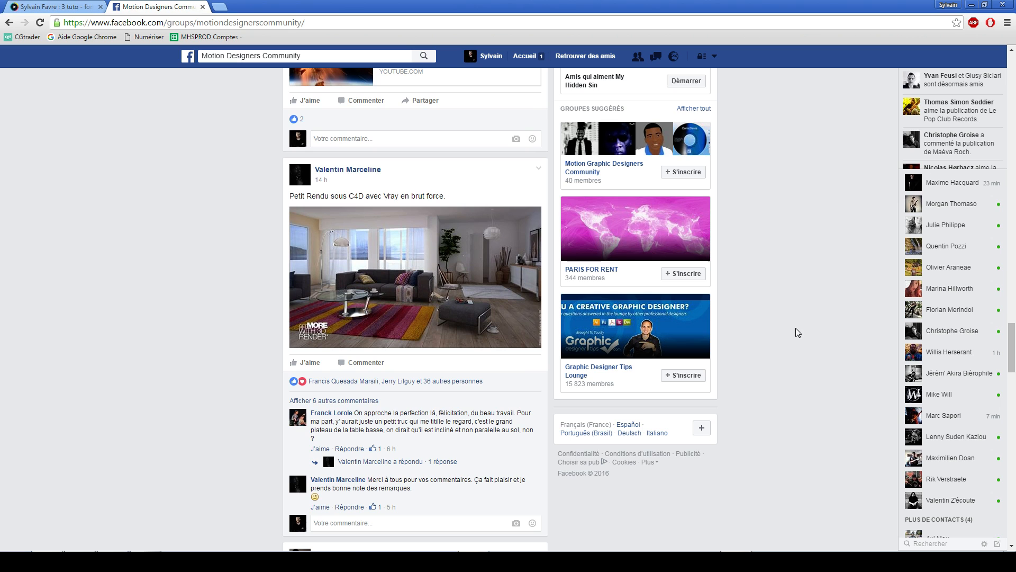
pyautogui.scroll(-4, 831, 269)
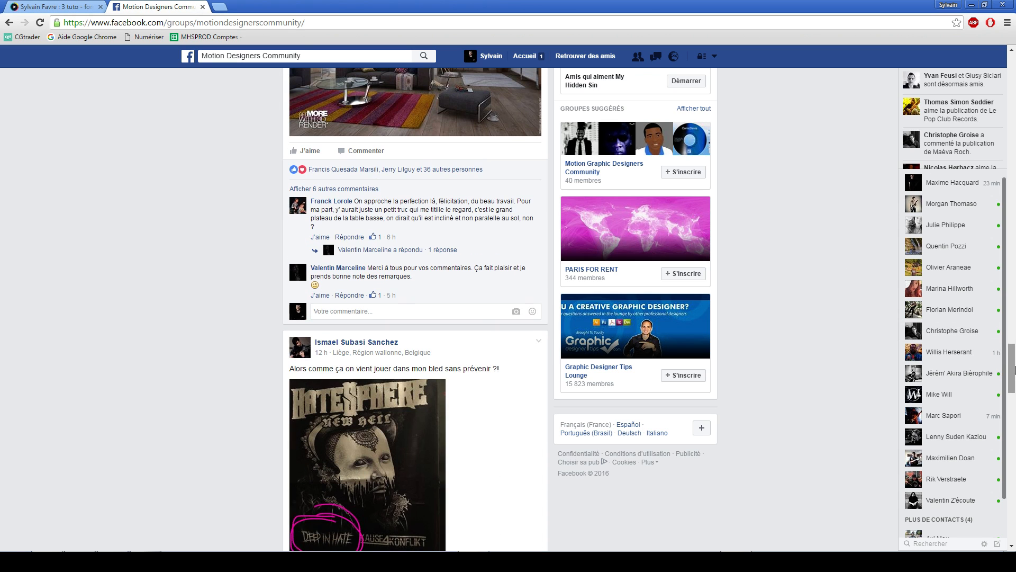
pyautogui.scroll(4, 1012, 314)
pyautogui.scroll(15, 1011, 314)
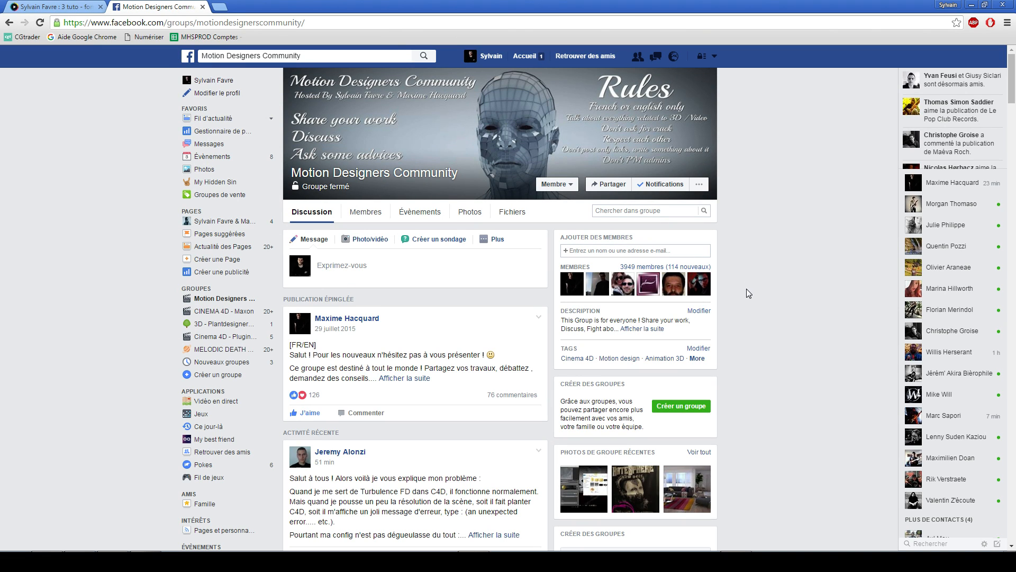
# - Check the group's membership information, and switch back to Cinema 4D to view the container and cube from another angle
pyautogui.click(681, 267)
pyautogui.click(767, 295)
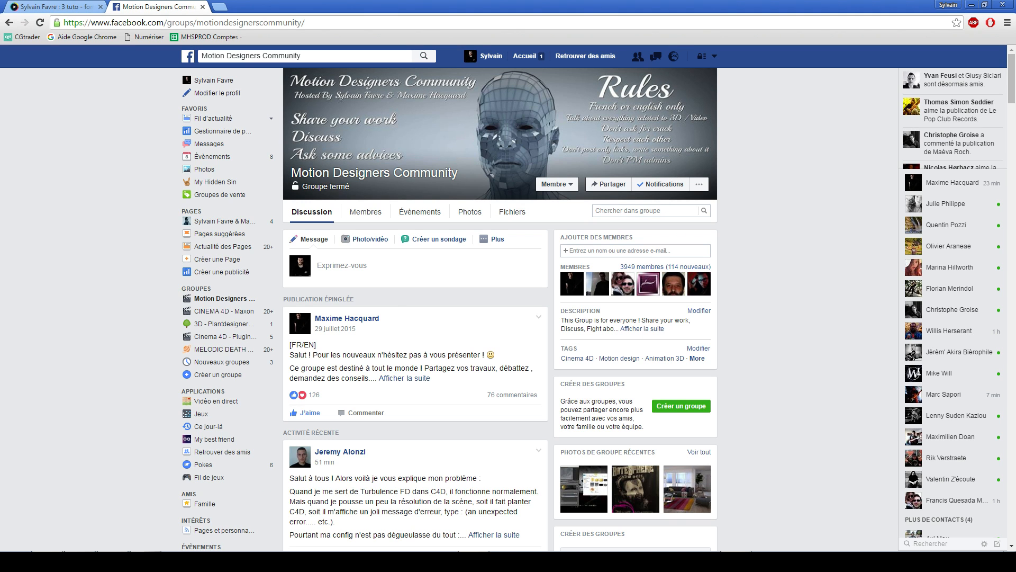
pyautogui.hotkey('alt', 'Tab')
pyautogui.keyDown('alt'); pyautogui.moveTo(380, 271); pyautogui.dragTo(390, 232); pyautogui.keyUp('alt')
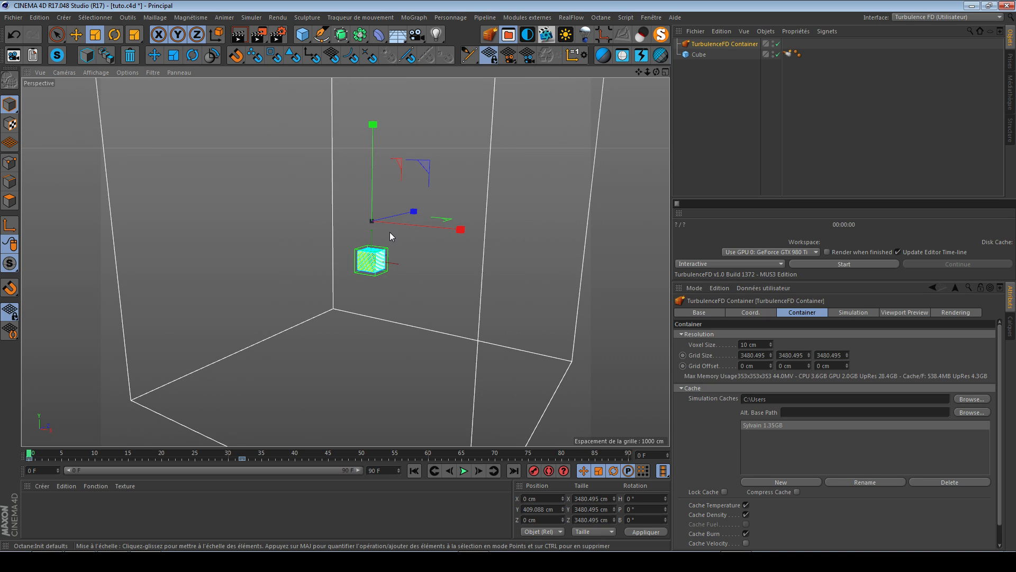